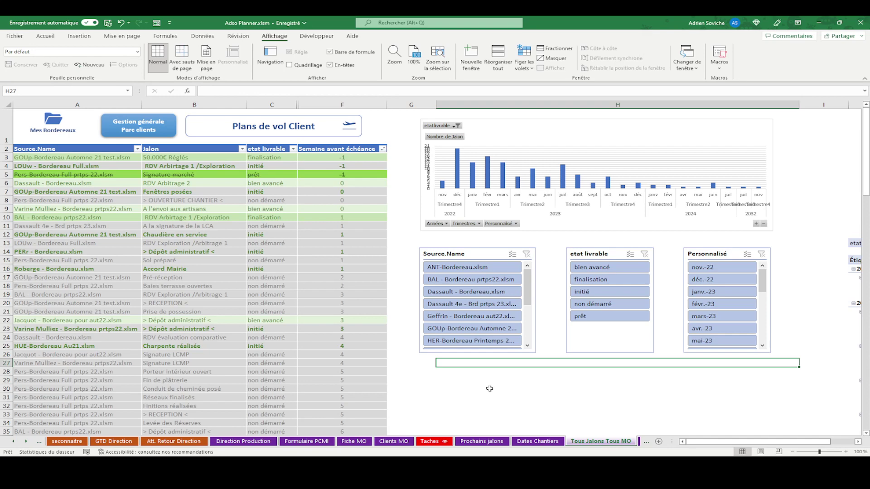
# - Select rows 3 to 25 of the client milestone table, from Source.Name through Semaine avant échéance, for review
pyautogui.click(65, 159)
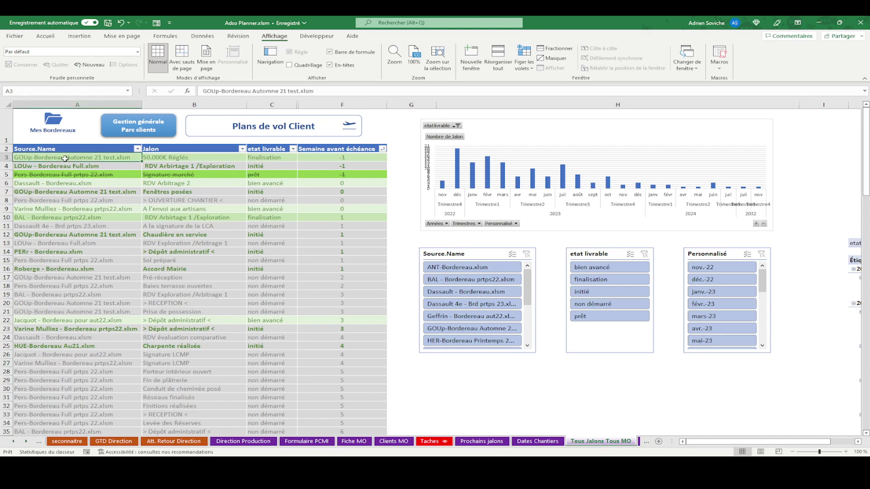
pyautogui.moveTo(64, 159); pyautogui.dragTo(350, 366)
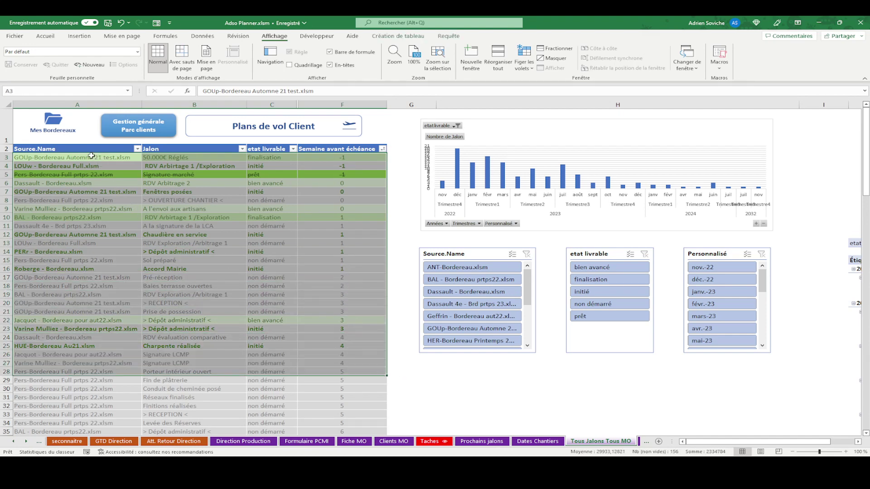
pyautogui.moveTo(91, 157); pyautogui.dragTo(323, 346)
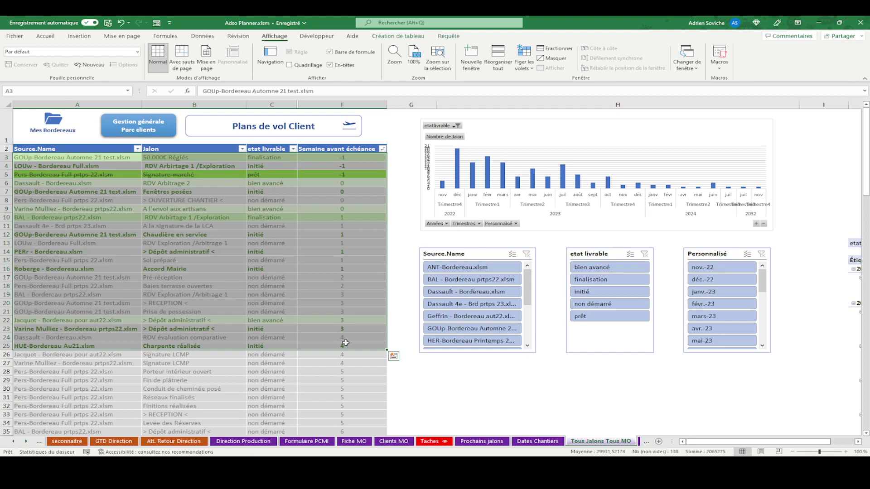
# - Switch to the i|t Académie app in Glide and read through the "Finir une tâche" checklist under Mentorat
pyautogui.click(444, 370)
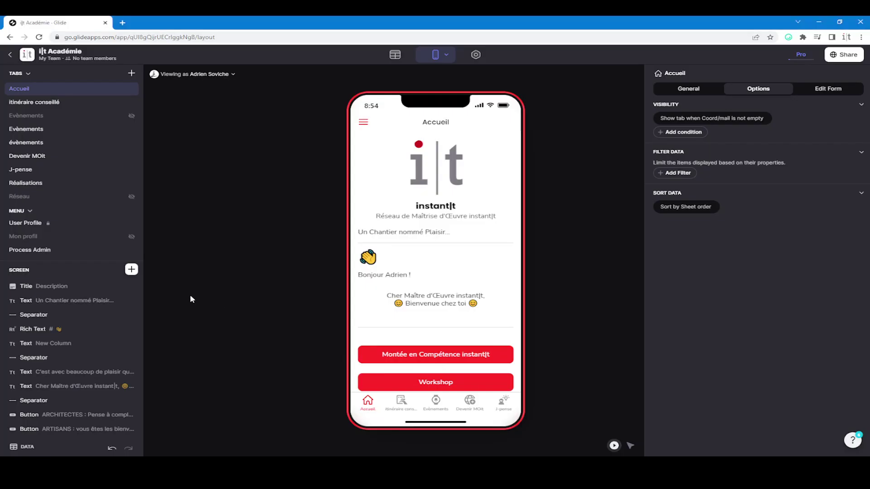
pyautogui.click(366, 121)
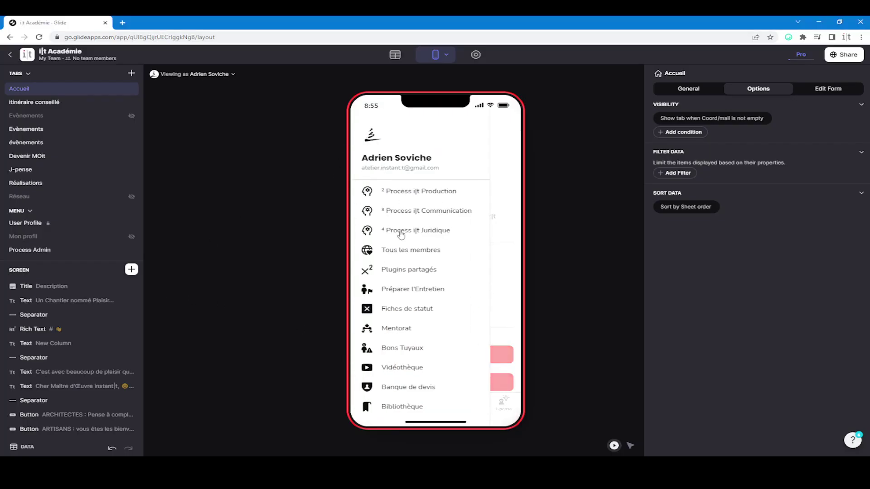
pyautogui.click(401, 333)
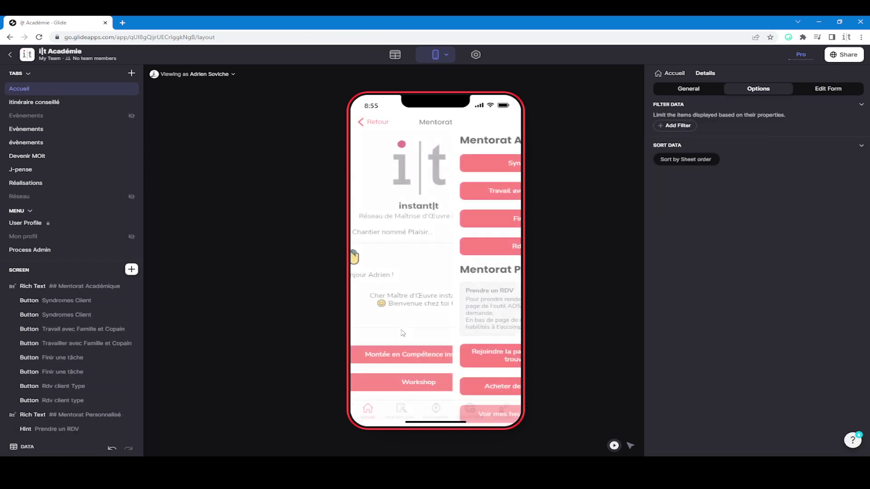
pyautogui.click(435, 225)
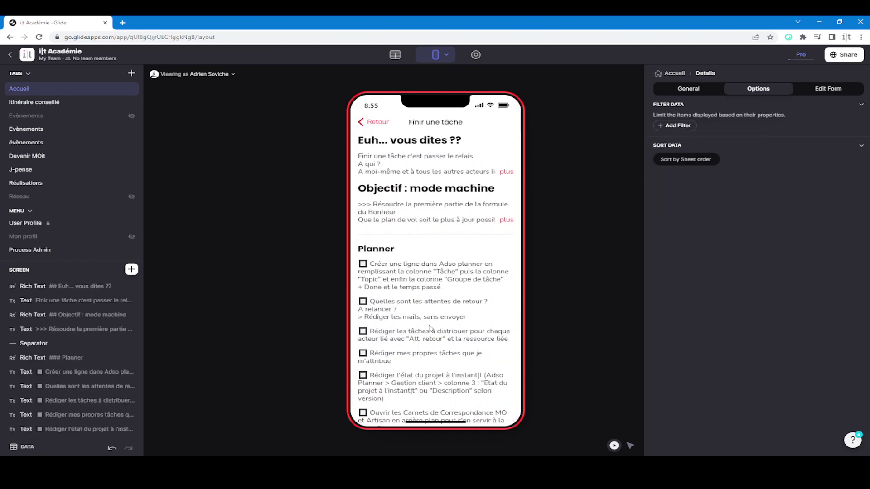
pyautogui.scroll(-5, 423, 325)
pyautogui.scroll(5, 423, 324)
# - Return to the Adso Planner workbook and review milestone rows 3 to 26 across all table columns
pyautogui.hotkey('alt', 'Tab')
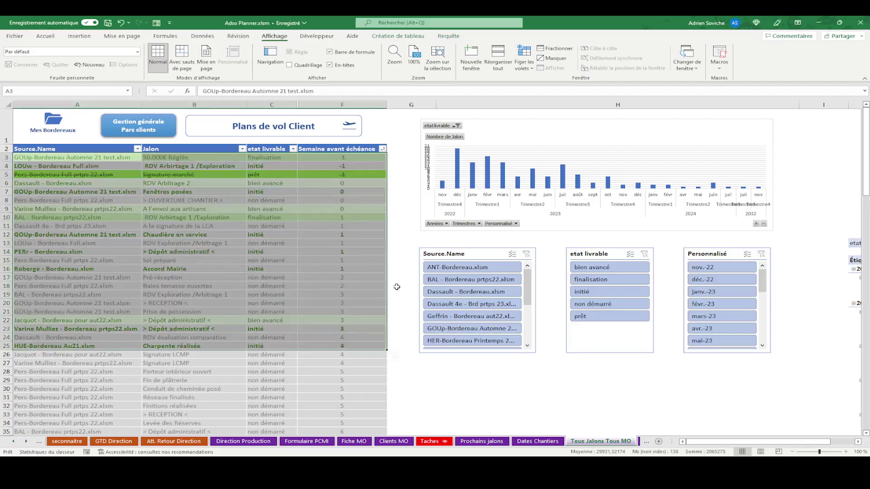
pyautogui.click(407, 311)
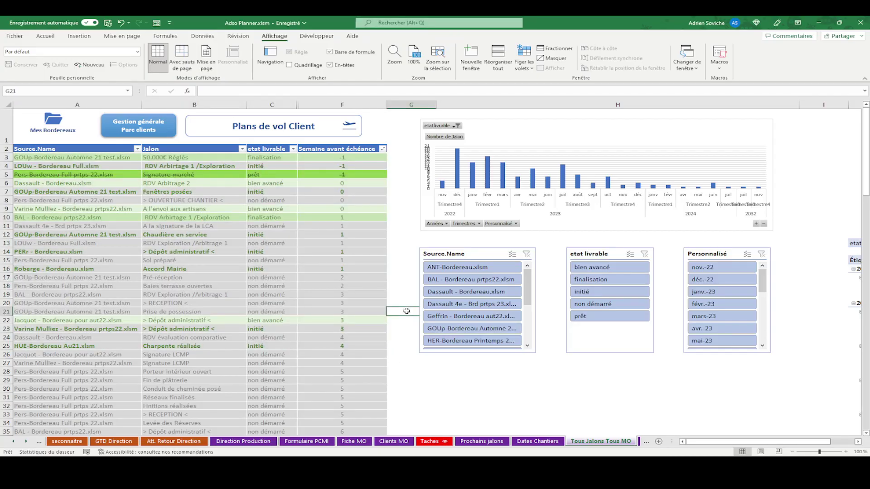
pyautogui.click(398, 276)
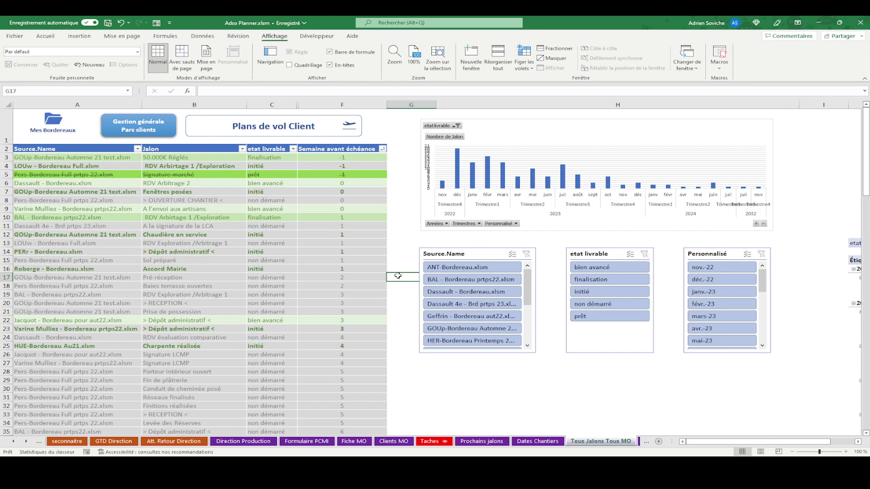
pyautogui.moveTo(66, 161); pyautogui.dragTo(332, 349)
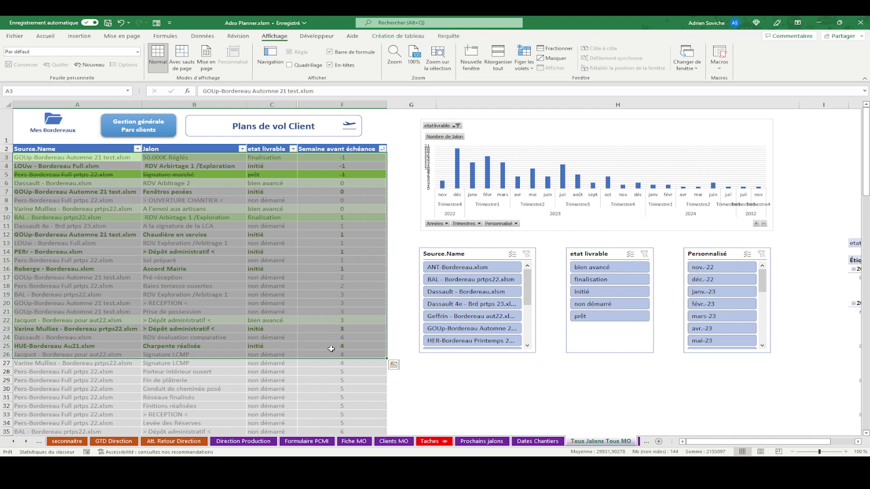
pyautogui.click(229, 311)
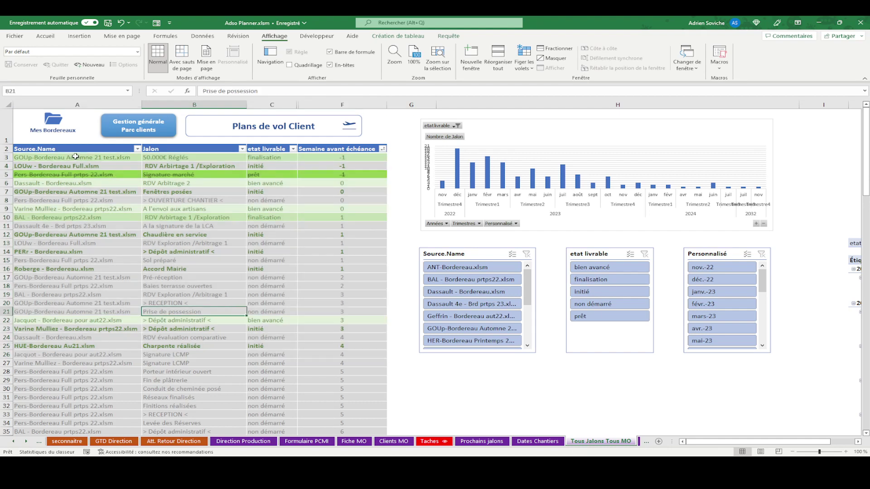
# - Examine the first two milestones in rows 3 and 4, including the source file and milestone of row 3
pyautogui.moveTo(76, 156)
pyautogui.mouseDown()
pyautogui.moveTo(342, 159)
pyautogui.moveTo(349, 166)
pyautogui.mouseUp()
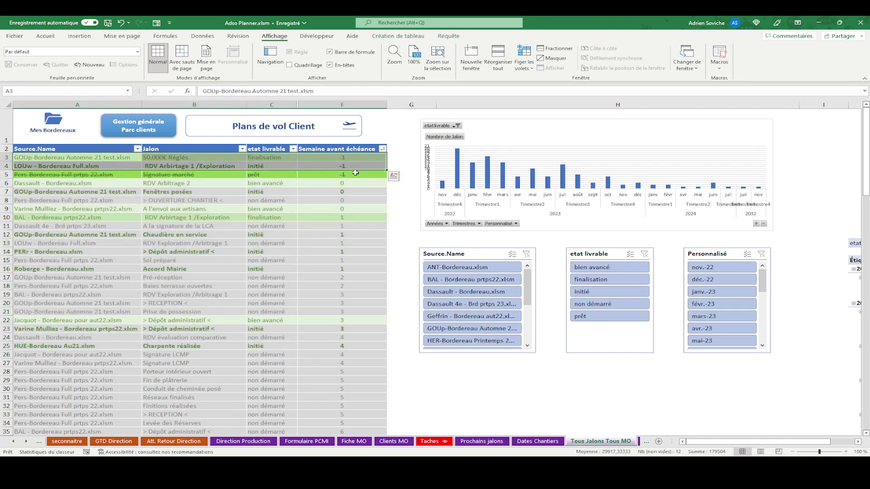
pyautogui.click(401, 248)
pyautogui.click(89, 159)
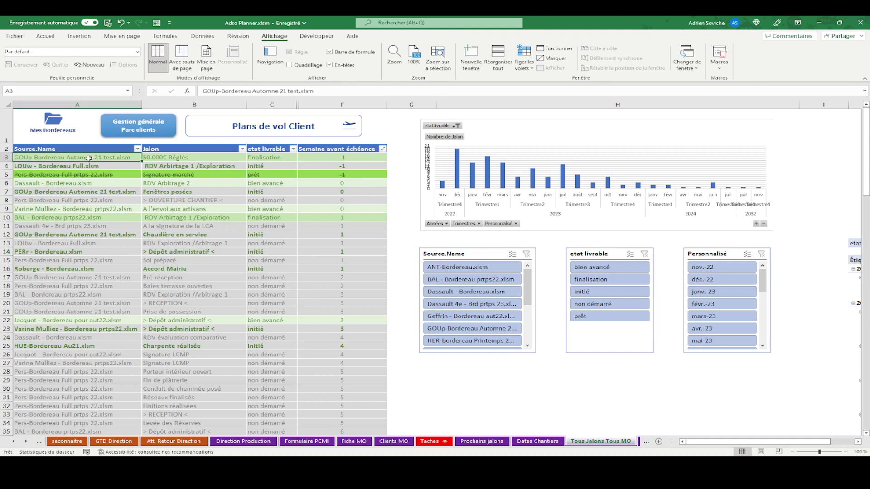
pyautogui.moveTo(89, 158); pyautogui.dragTo(351, 162)
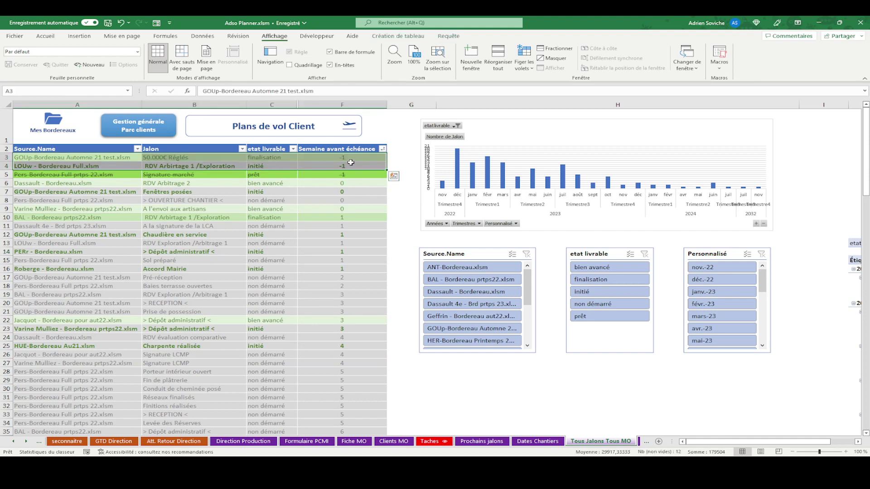
pyautogui.click(400, 228)
pyautogui.click(62, 160)
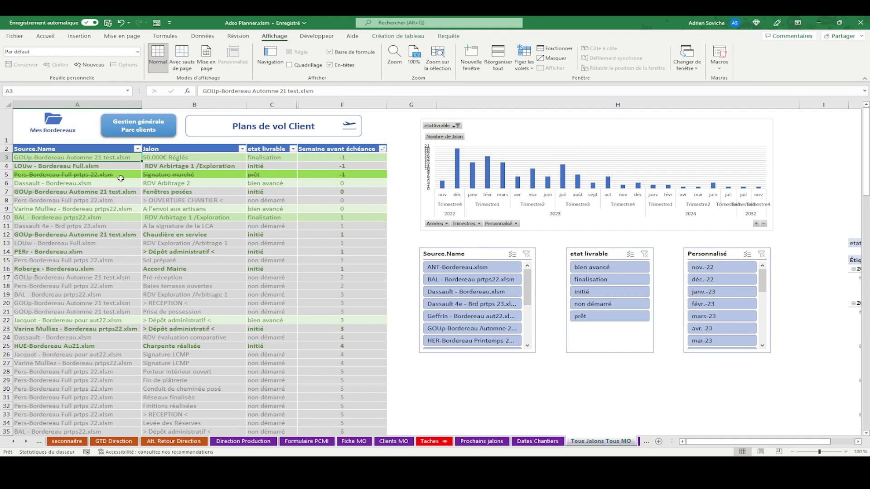
pyautogui.click(172, 159)
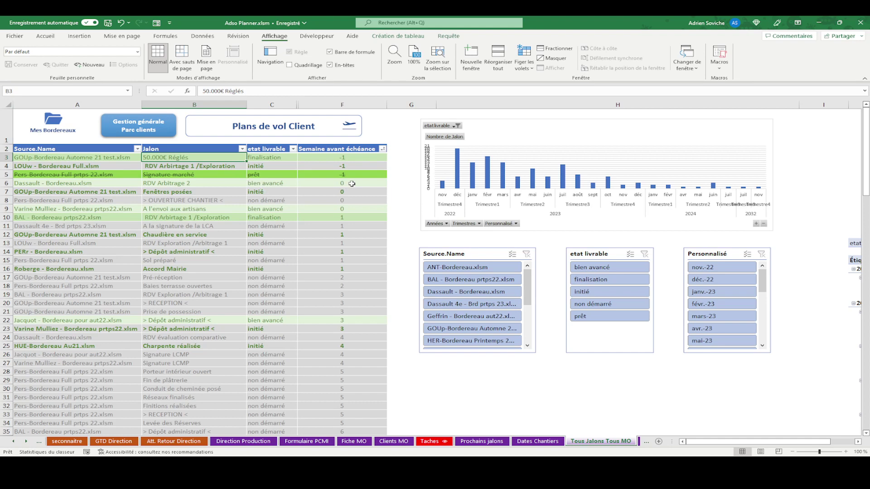
# - Try to open the client folder linked to the Mes Bordereaux icon, allowing the hyperlink
pyautogui.click(93, 136)
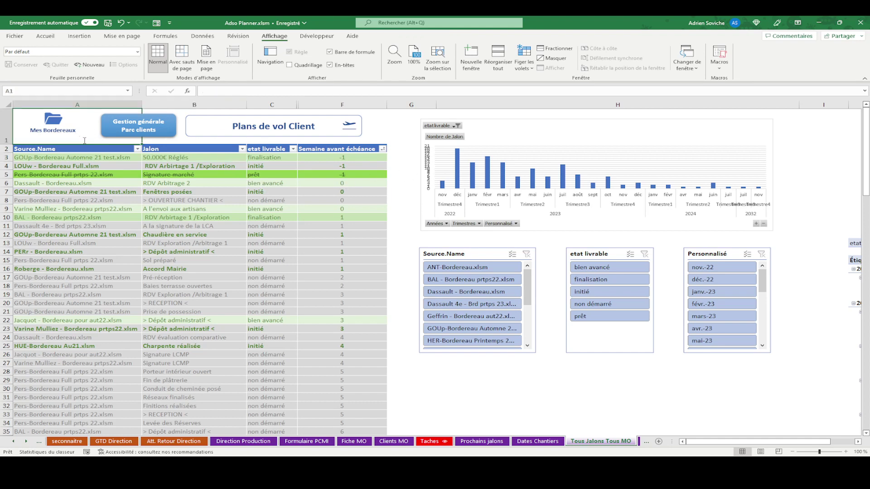
pyautogui.click(55, 122)
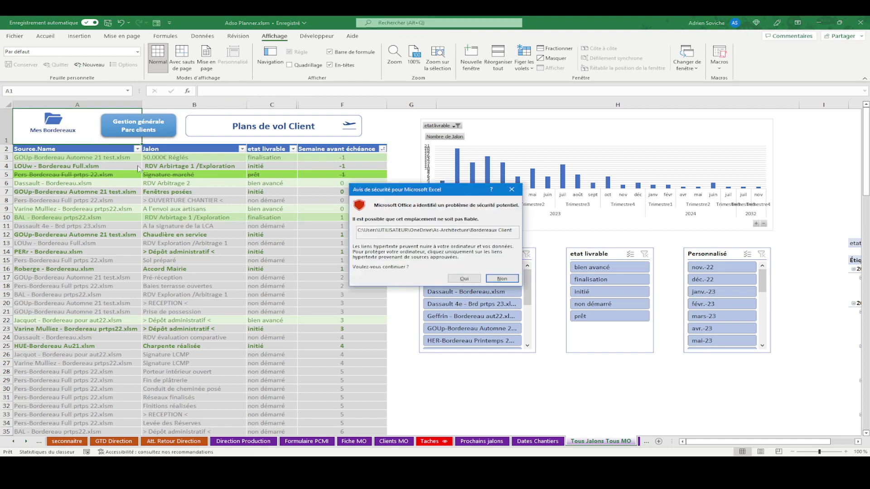
pyautogui.click(464, 279)
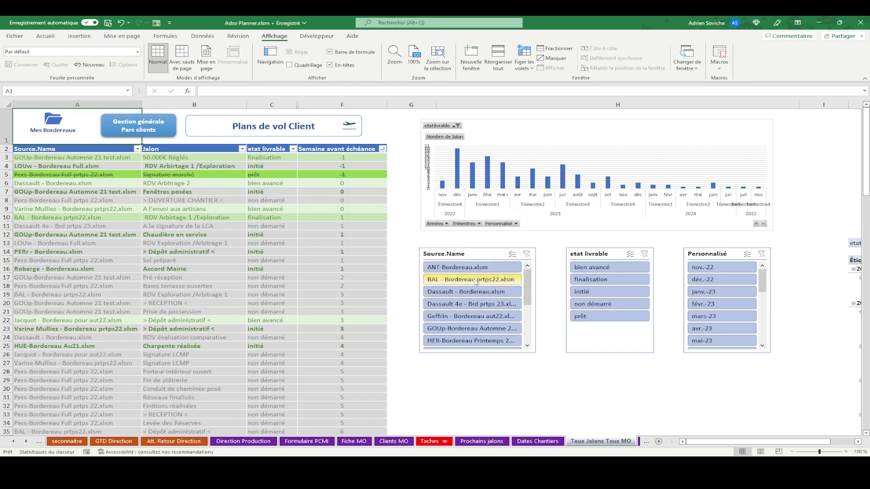
# - Inspect the hyperlink address behind the Mes Bordereaux icon and leave the link unedited
pyautogui.rightClick(53, 120)
pyautogui.press('Escape')
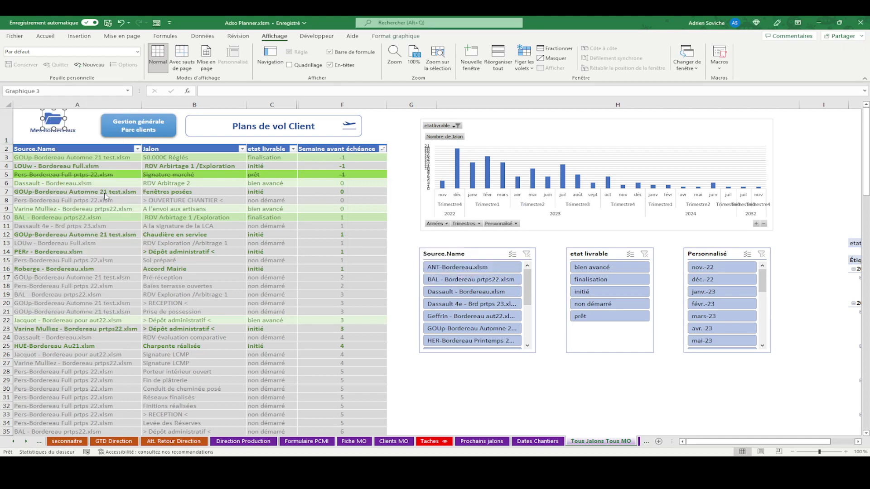
pyautogui.rightClick(55, 118)
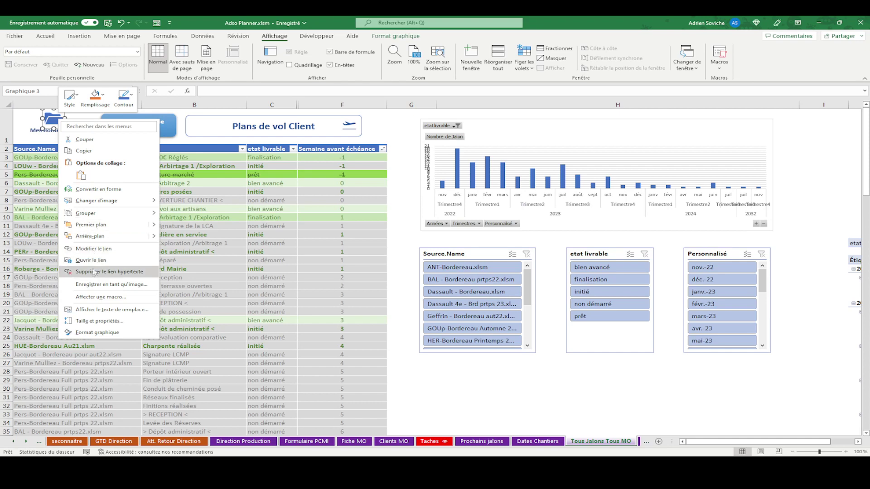
pyautogui.click(99, 249)
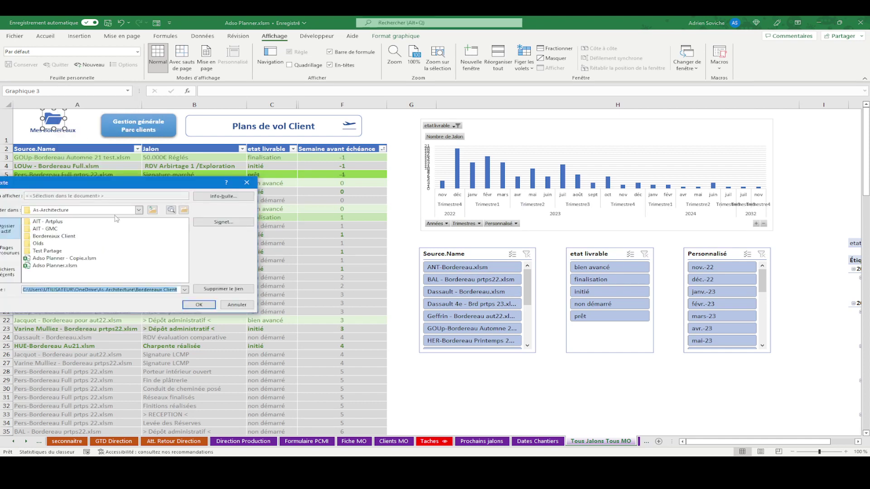
pyautogui.moveTo(115, 187); pyautogui.dragTo(296, 164)
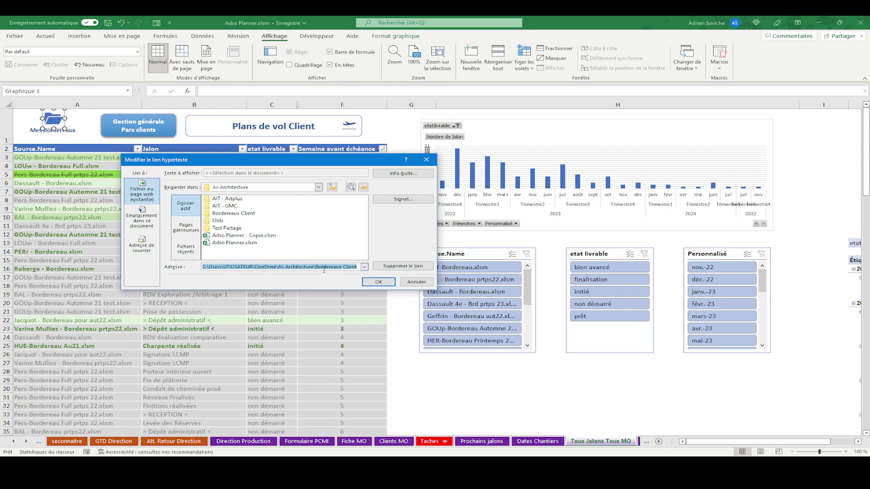
pyautogui.press('Escape')
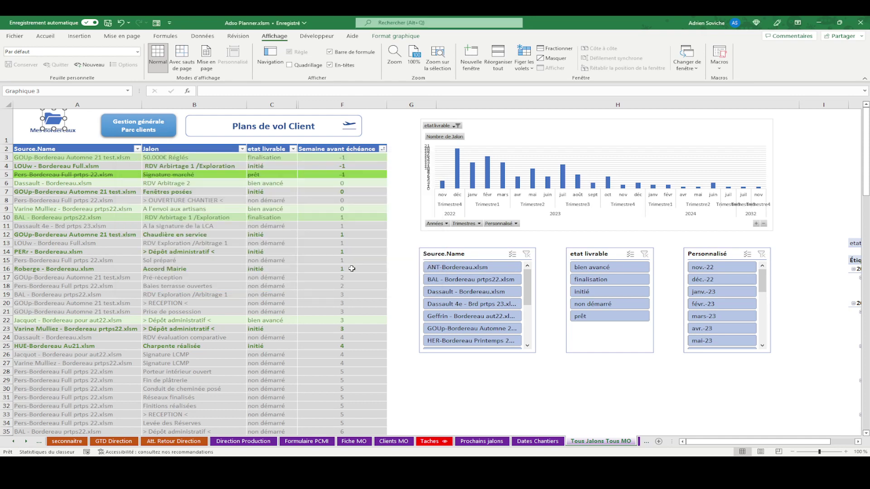
# - Open the Bordereaux Client folder through the Mes Bordereaux link and move its window clear of the first milestone rows
pyautogui.click(85, 126)
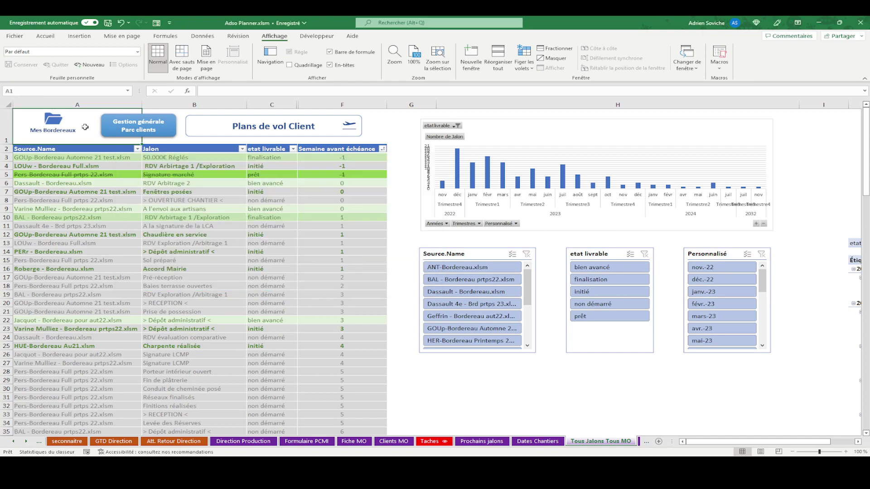
pyautogui.click(62, 125)
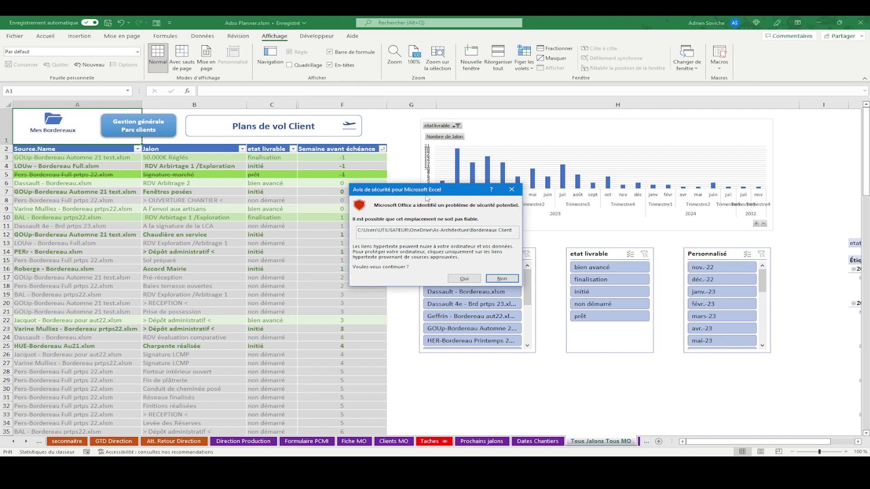
pyautogui.click(467, 280)
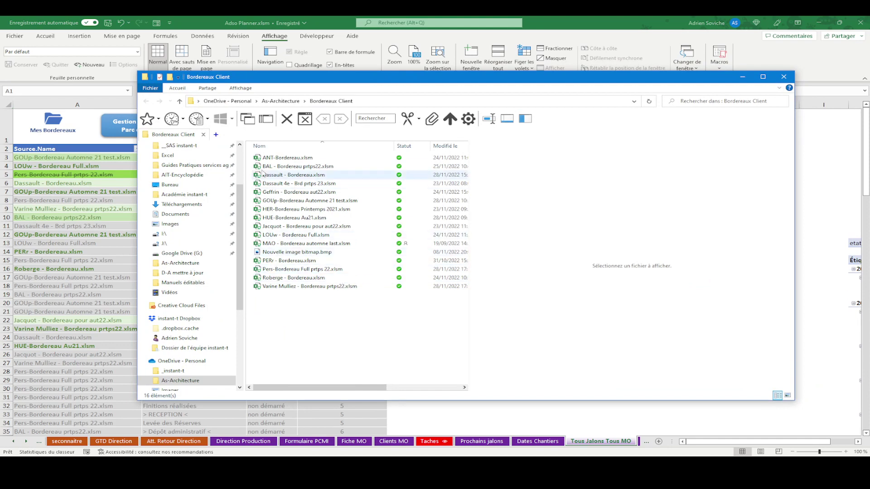
pyautogui.moveTo(246, 81); pyautogui.dragTo(327, 180)
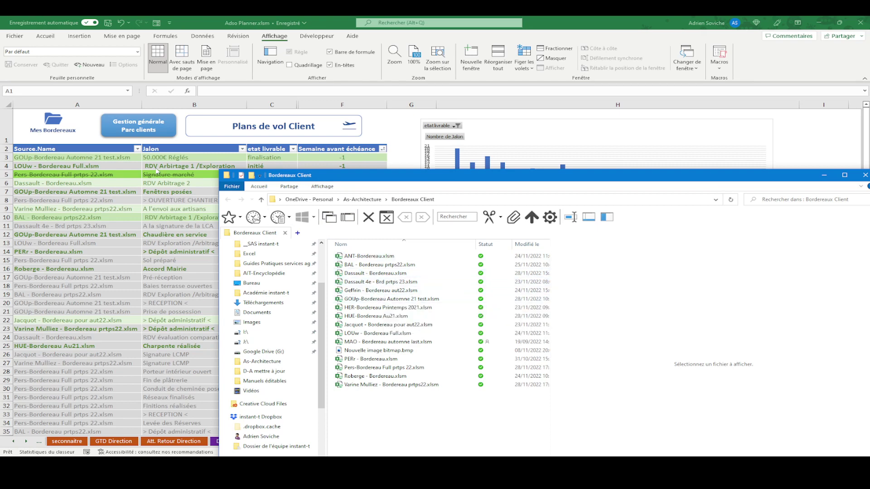
# - Open the workbook GOUp-Bordereau Automne 21 test.xlsm from the Bordereaux Client folder
pyautogui.click(359, 300)
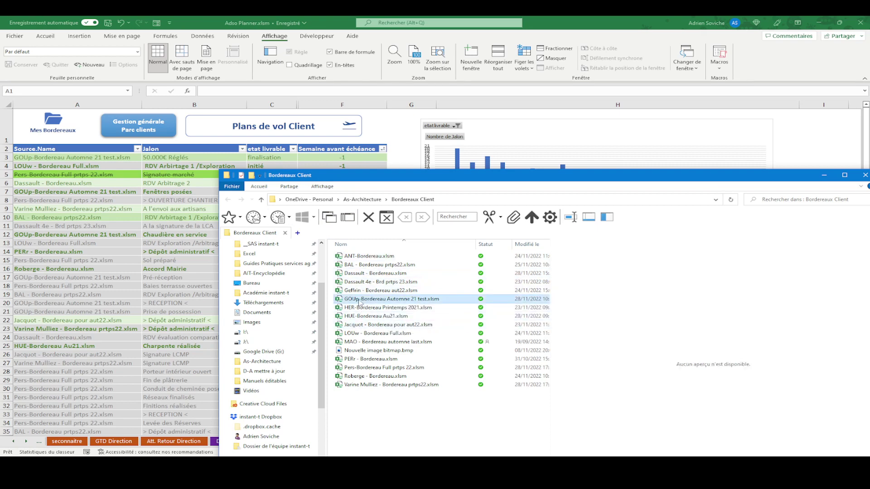
pyautogui.doubleClick(359, 300)
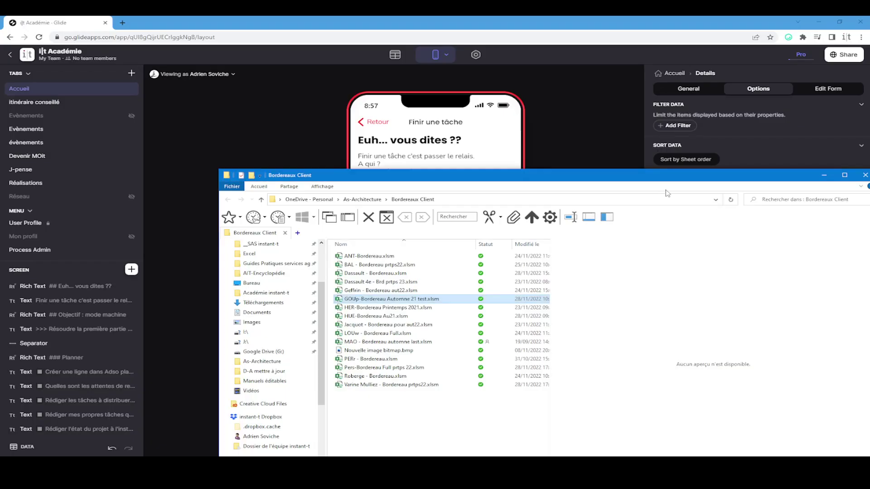
pyautogui.moveTo(657, 177); pyautogui.dragTo(544, 94)
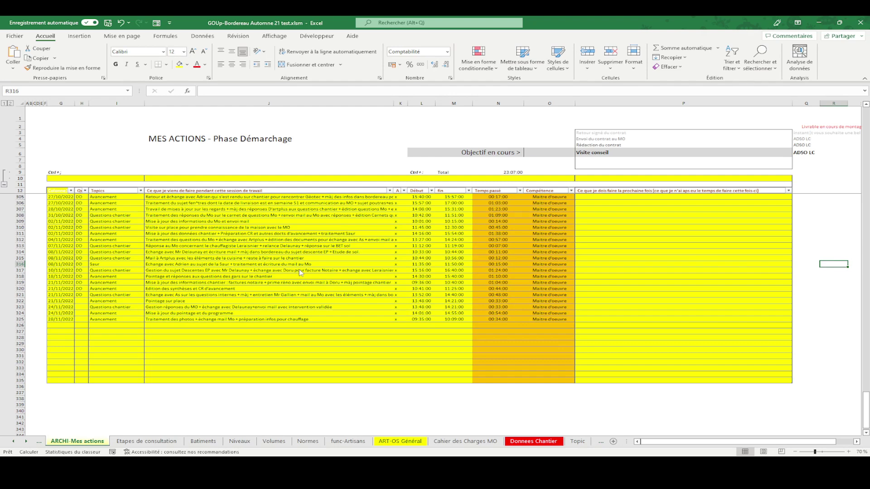
# - Go to the workbook's Mon chantier site data and open the Pilotage de Projet dashboard
pyautogui.click(318, 272)
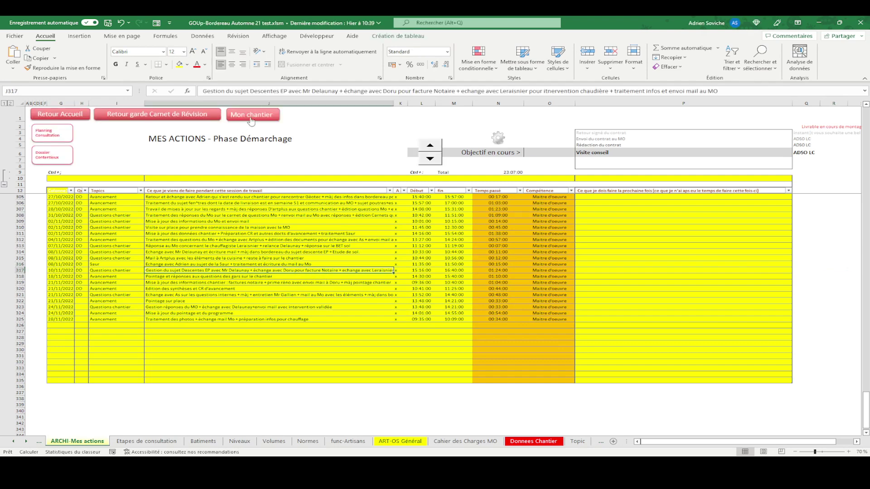
pyautogui.click(251, 115)
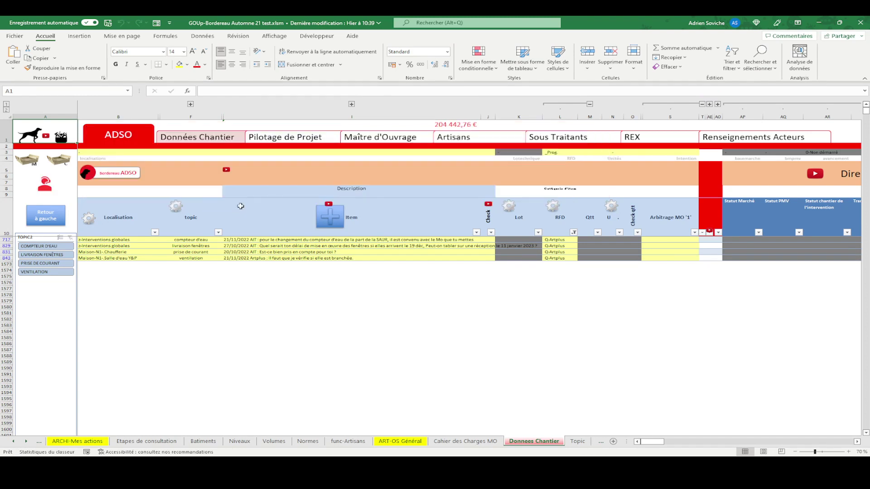
pyautogui.click(286, 140)
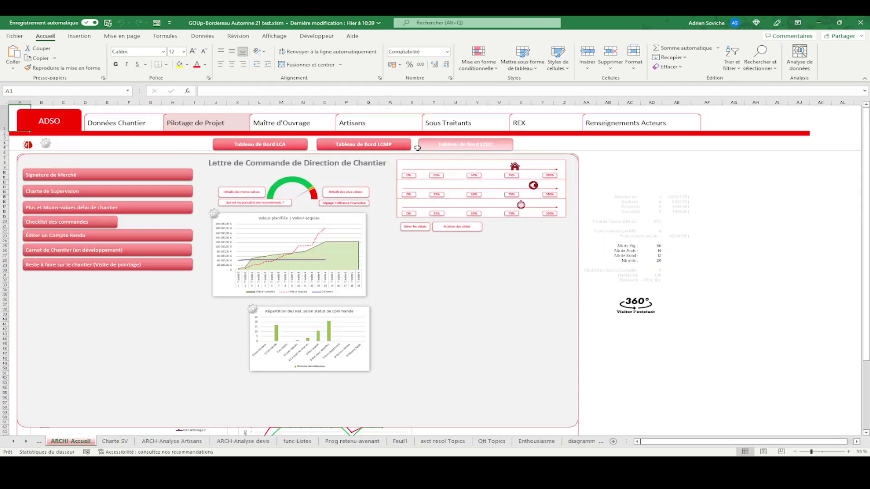
# - Leave the LCDC dashboard and open the data sheet behind the Délais cumulés chart
pyautogui.click(443, 145)
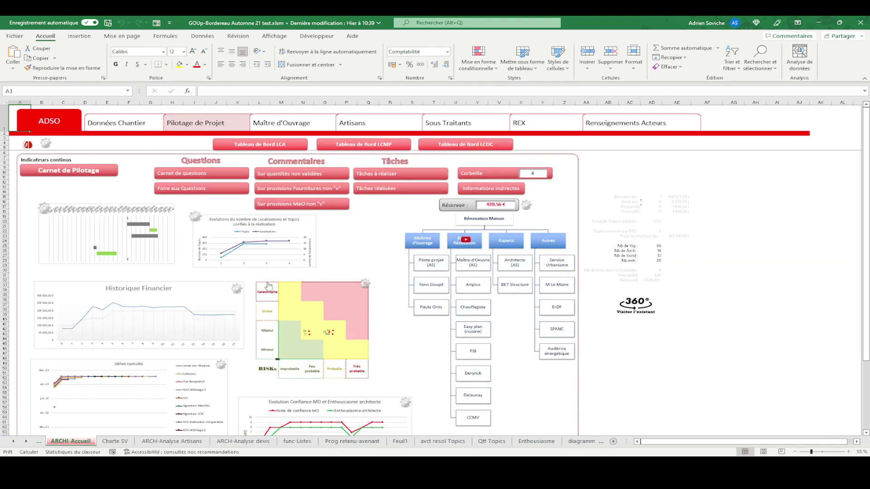
pyautogui.click(221, 367)
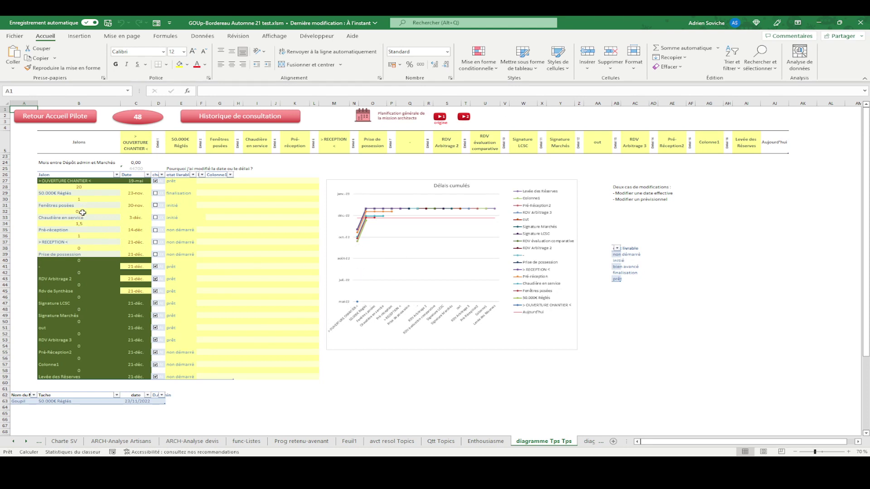
# - Set the deliverable status of the 50.000€ Réglés milestone to prêt and tick it as done
pyautogui.click(188, 193)
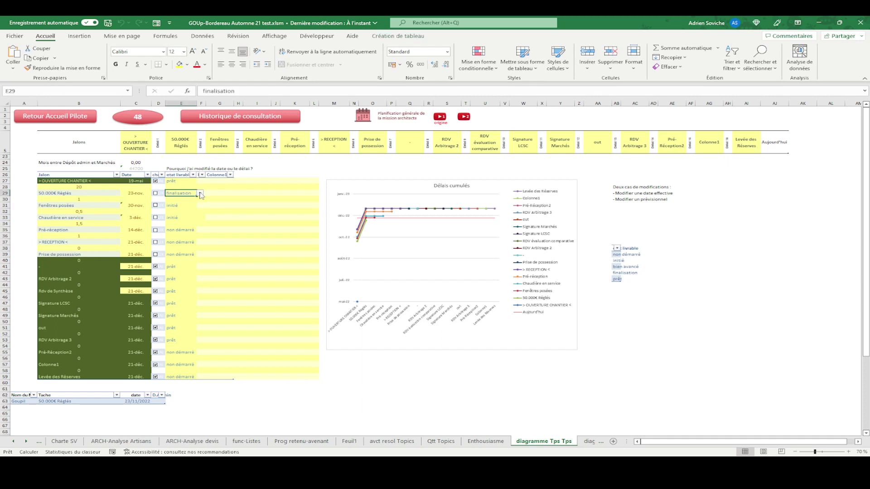
pyautogui.click(200, 195)
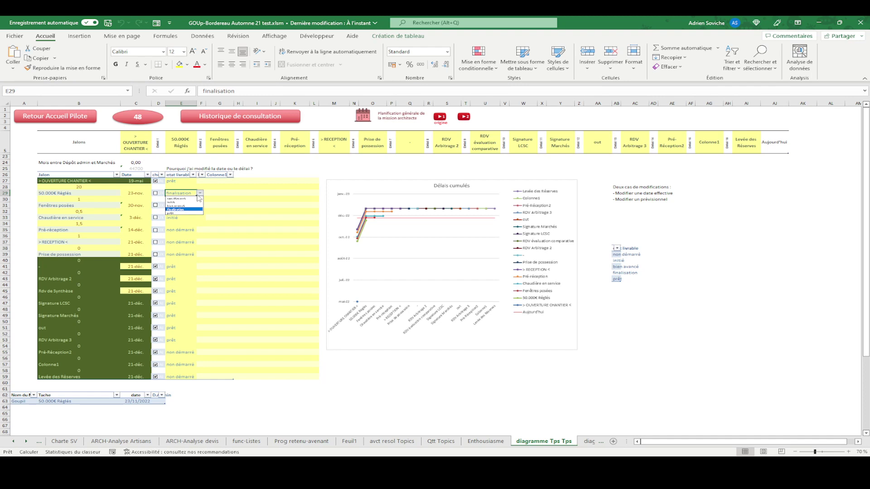
pyautogui.click(174, 214)
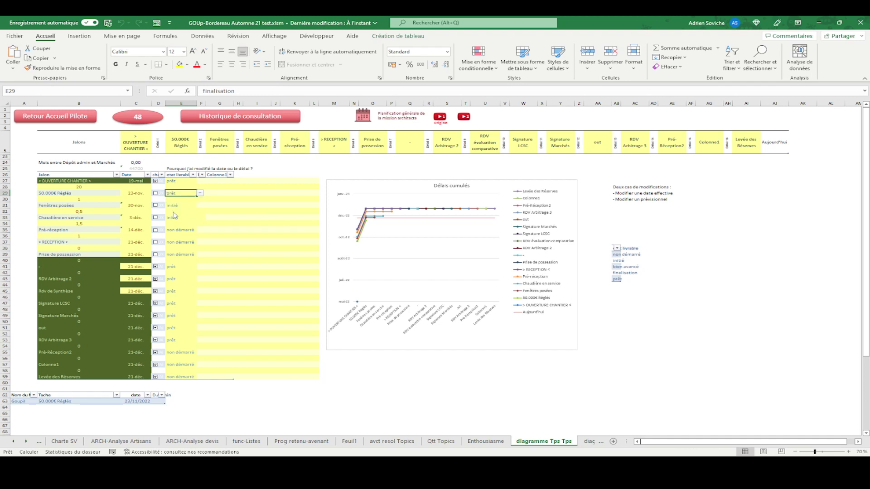
pyautogui.click(156, 194)
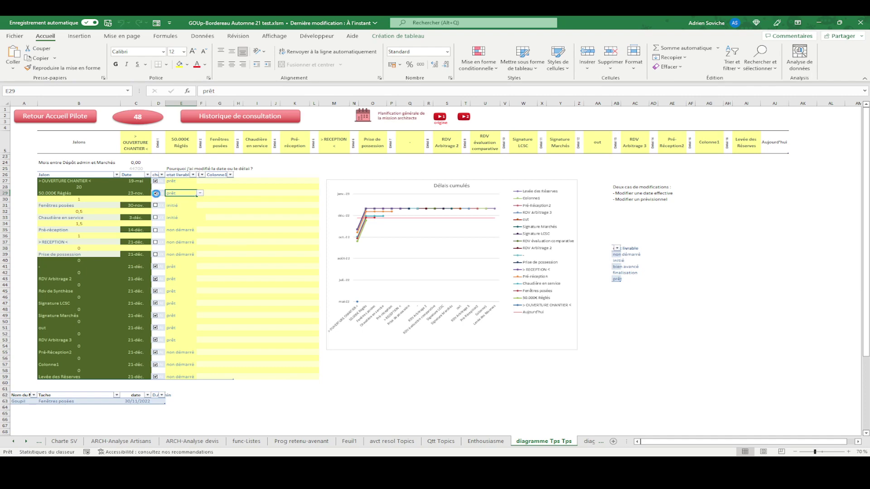
# - Enter the remark "29/11/2022 : AS : du 30 novembre au 20 décembre pour cause de livraison" for the Fenêtres posées milestone
pyautogui.scroll(2, 157, 197)
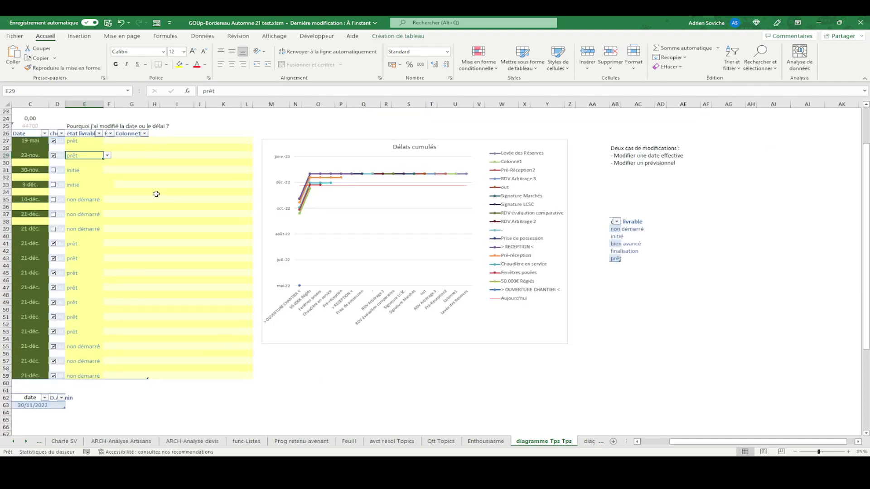
pyautogui.hscroll(-3, 155, 194)
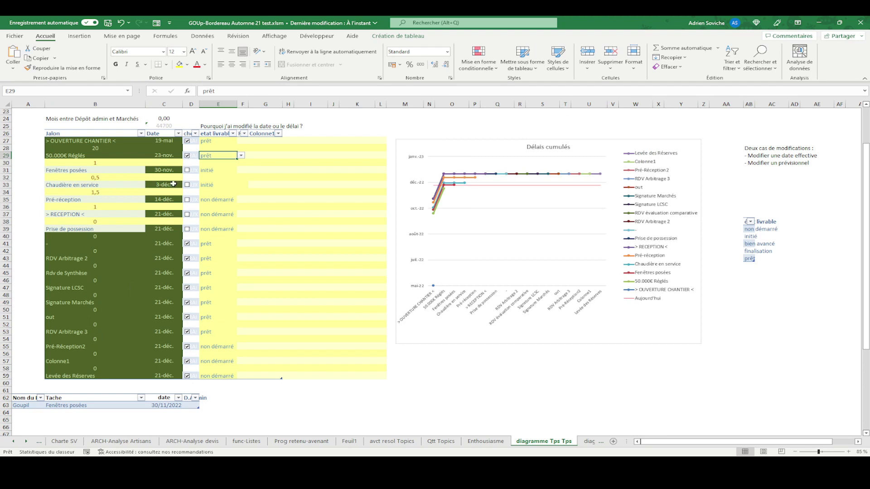
pyautogui.click(78, 170)
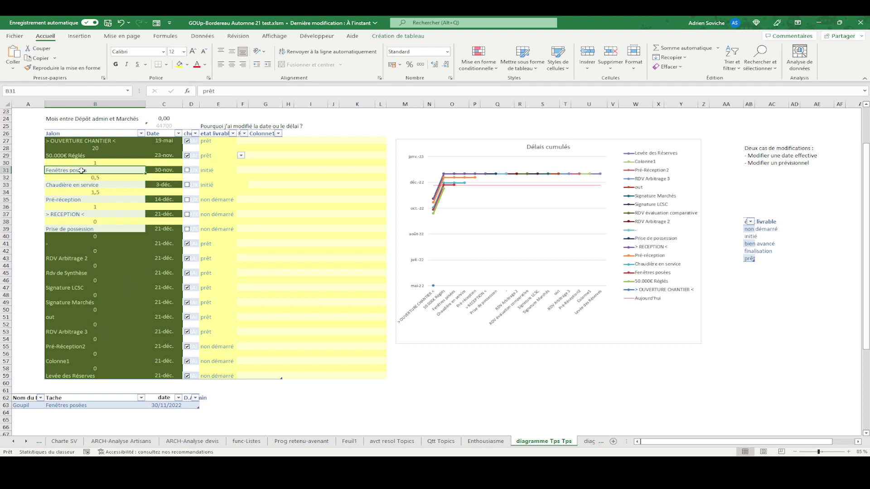
pyautogui.click(242, 168)
pyautogui.write('29/11/2022')
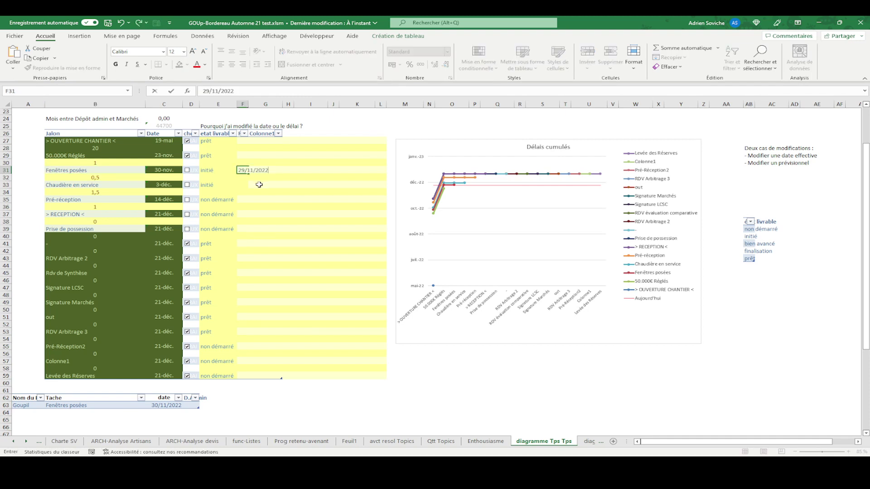
pyautogui.write(' : AS')
pyautogui.write(': du 30 novembre au ')
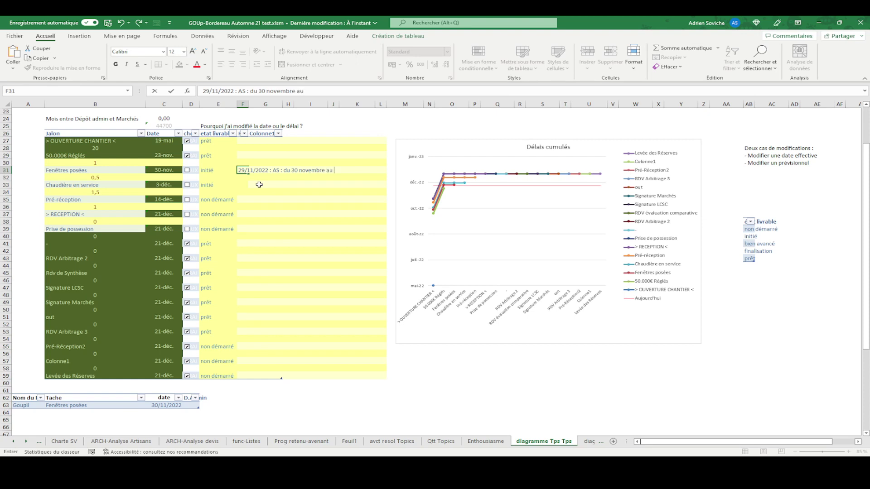
pyautogui.write('20 décembre pour cause de li')
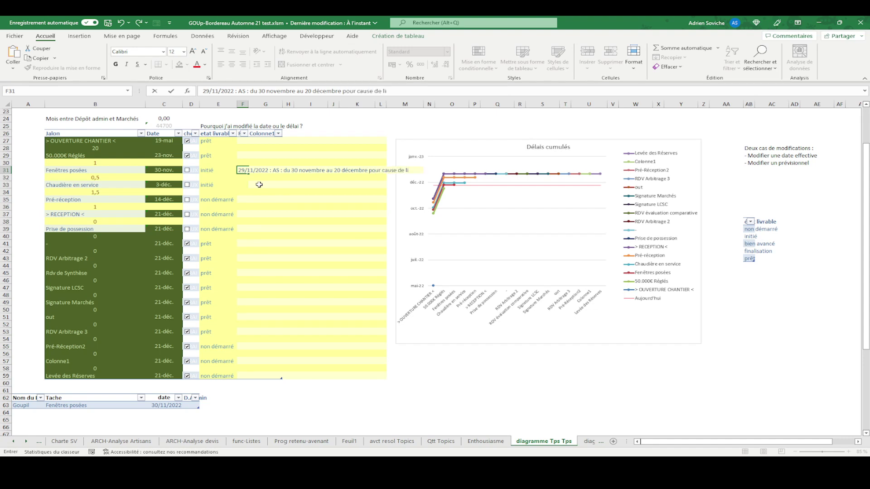
pyautogui.write('vraison')
pyautogui.press('Return')
# - Reword the Fenêtres posées remark to "29/11/2022 : AS : +3 : pour cause de livraison"
pyautogui.click(243, 171)
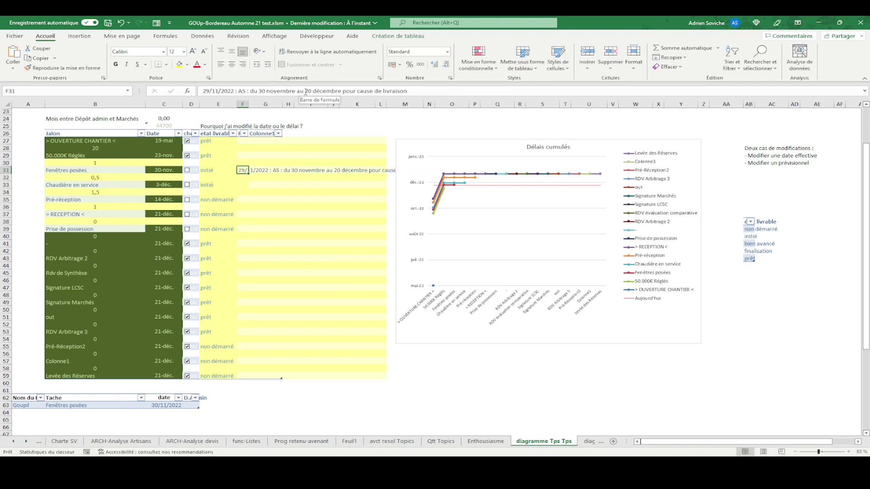
pyautogui.click(513, 93)
pyautogui.press('BackSpace')
pyautogui.press('BackSpace')
pyautogui.press('BackSpace')
pyautogui.press('BackSpace')
pyautogui.press('BackSpace')
pyautogui.press('BackSpace')
pyautogui.press('BackSpace')
pyautogui.press('BackSpace')
pyautogui.press('BackSpace')
pyautogui.press('BackSpace')
pyautogui.press('BackSpace')
pyautogui.press('BackSpace')
pyautogui.press('BackSpace')
pyautogui.press('BackSpace')
pyautogui.press('BackSpace')
pyautogui.press('BackSpace')
pyautogui.press('BackSpace')
pyautogui.press('BackSpace')
pyautogui.press('BackSpace')
pyautogui.press('BackSpace')
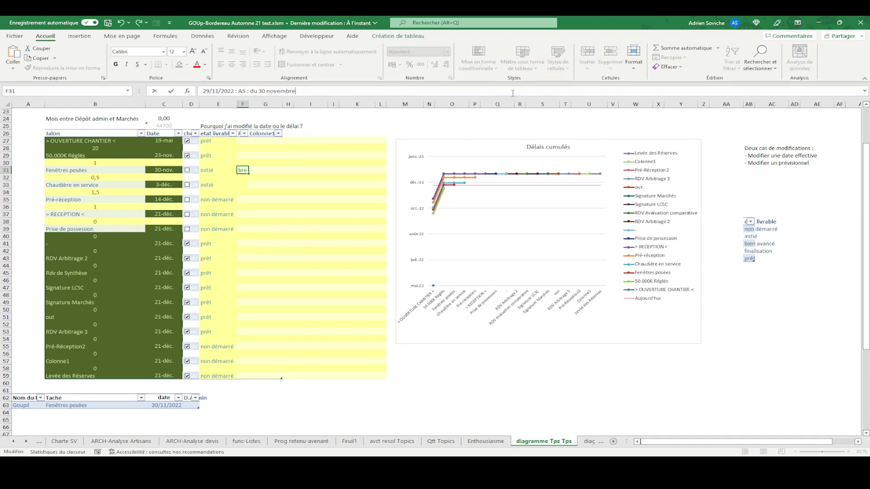
pyautogui.click(236, 91)
pyautogui.write(': +3')
pyautogui.press('Delete')
pyautogui.press('Delete')
pyautogui.press('Delete')
pyautogui.press('Delete')
pyautogui.press('Delete')
pyautogui.write(':')
pyautogui.hotkey('ctrl', 'Delete')
pyautogui.write('pour cause de livraison')
pyautogui.press('Return')
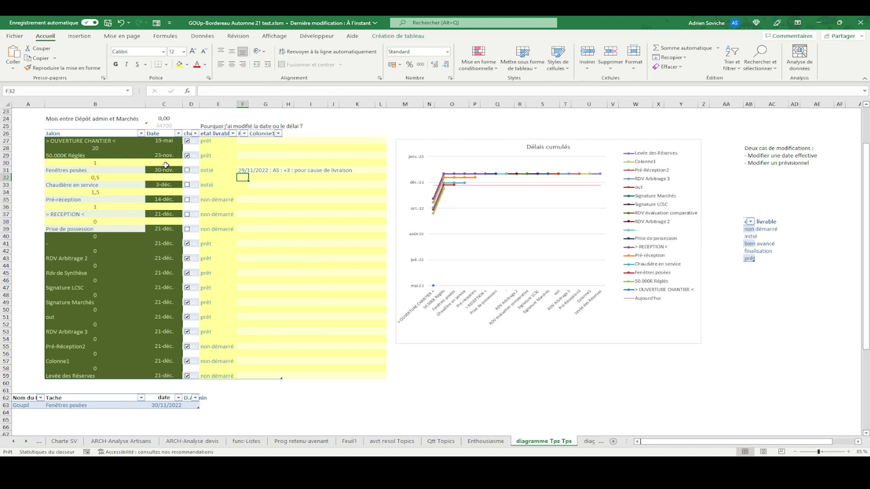
pyautogui.click(166, 165)
pyautogui.write('=')
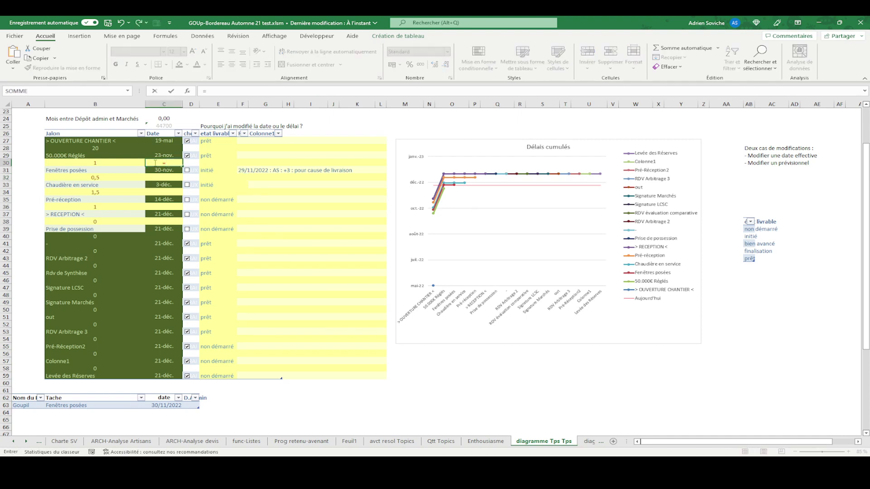
pyautogui.click(118, 165)
pyautogui.write('+3')
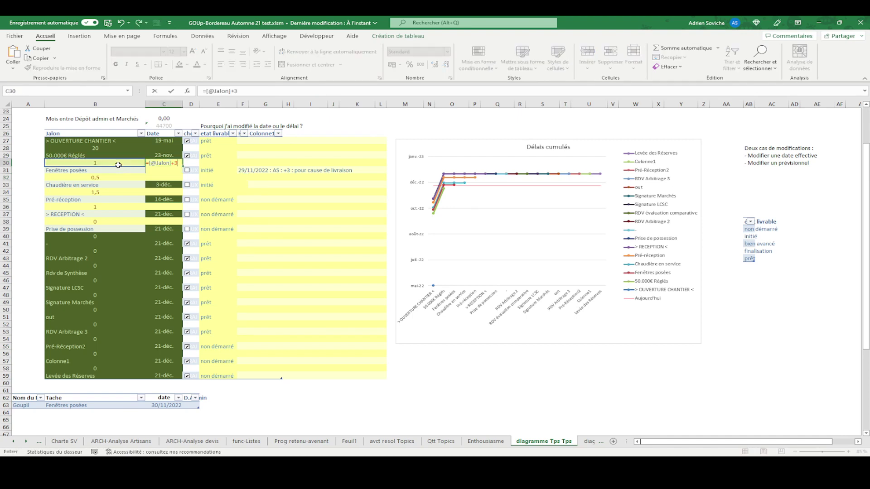
pyautogui.press('Return')
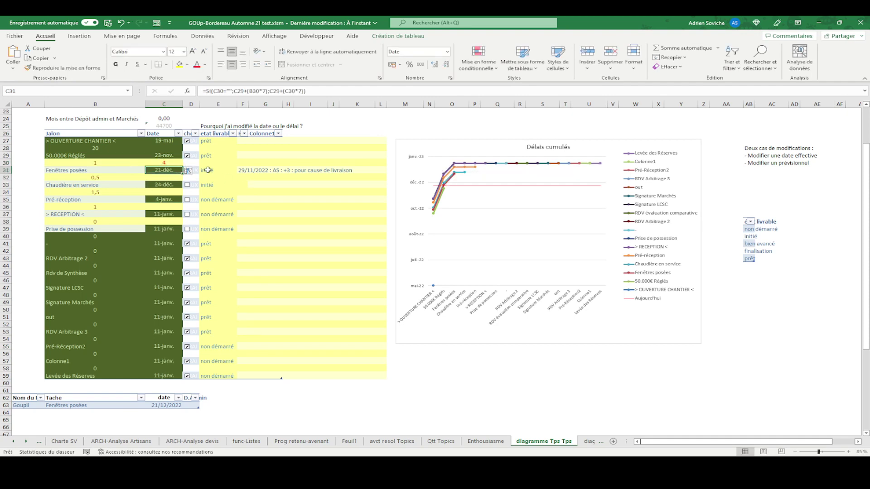
pyautogui.click(171, 163)
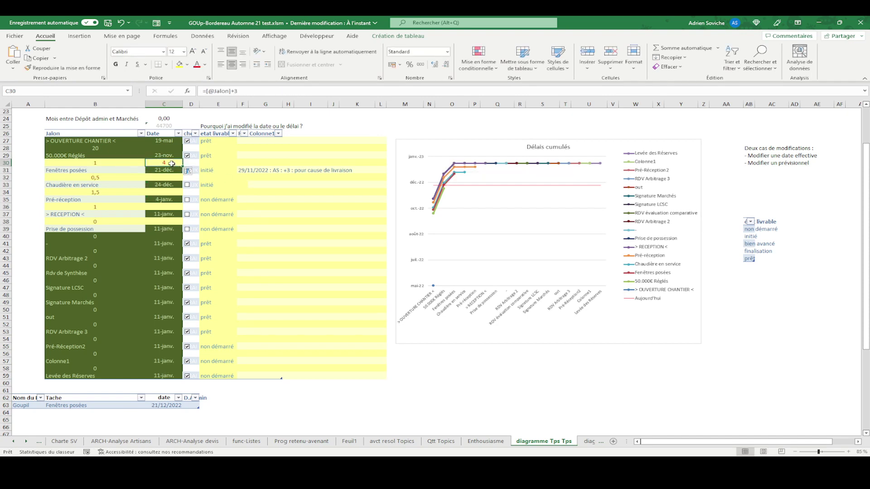
pyautogui.click(244, 194)
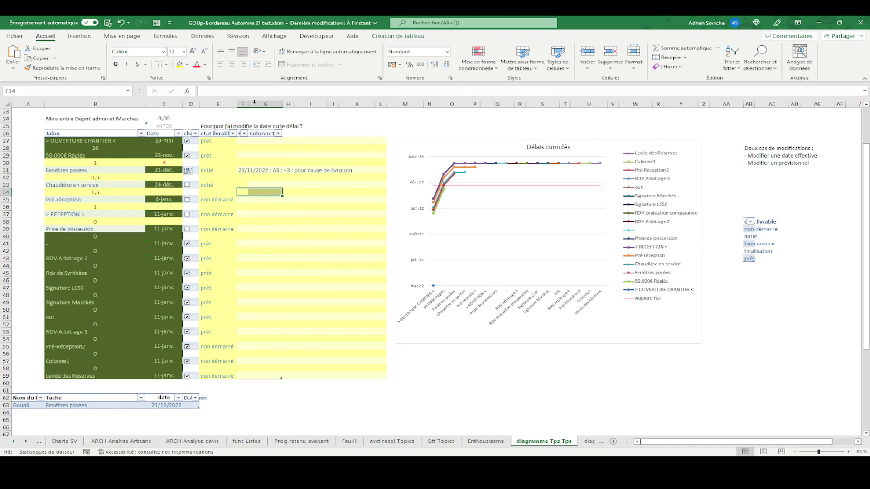
# - Save and close the GOUp workbook, and switch back to the client milestones in Adso Planner
pyautogui.click(108, 24)
pyautogui.click(860, 23)
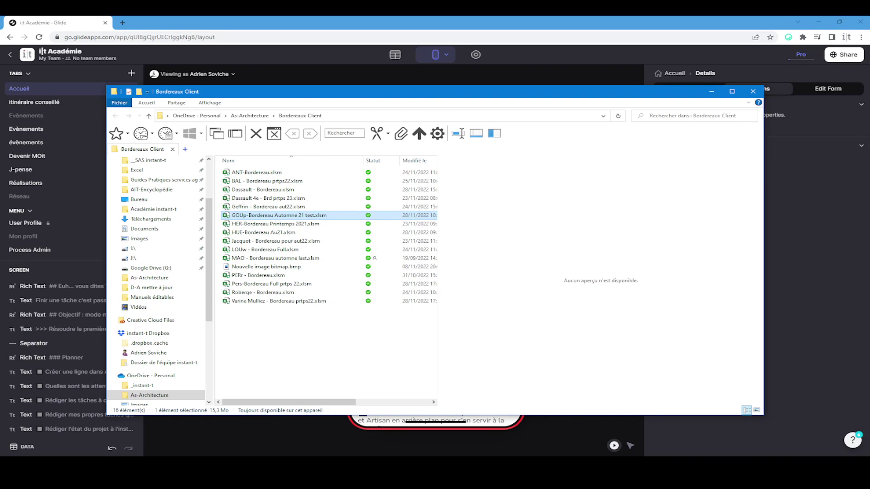
pyautogui.hotkey('alt', 'Tab')
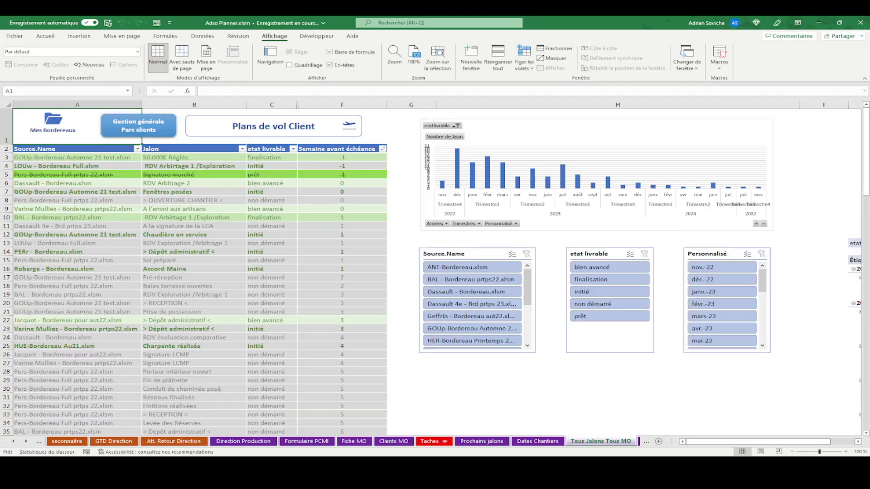
pyautogui.click(403, 268)
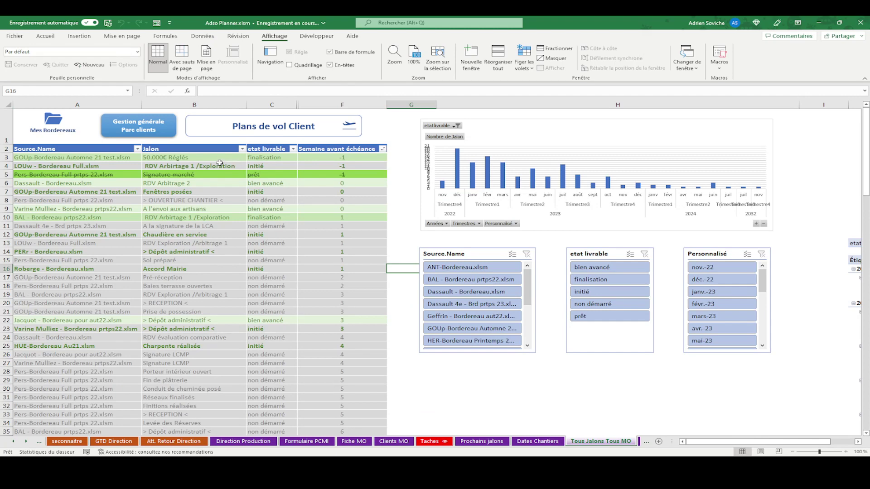
# - Display the Adso Planner workbook's queries and connections
pyautogui.click(208, 37)
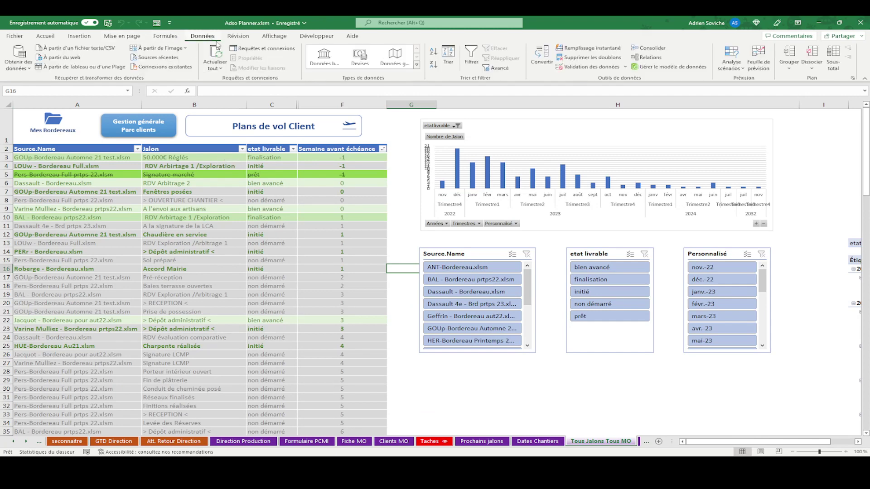
pyautogui.click(263, 49)
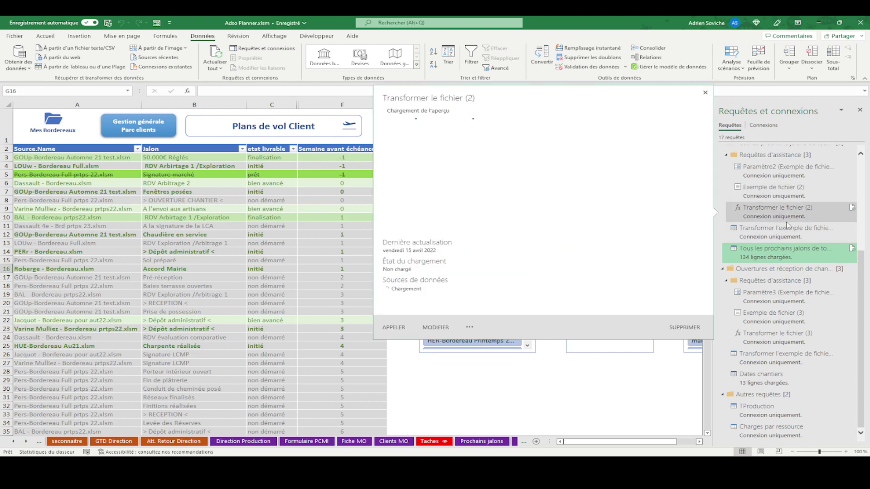
pyautogui.click(548, 389)
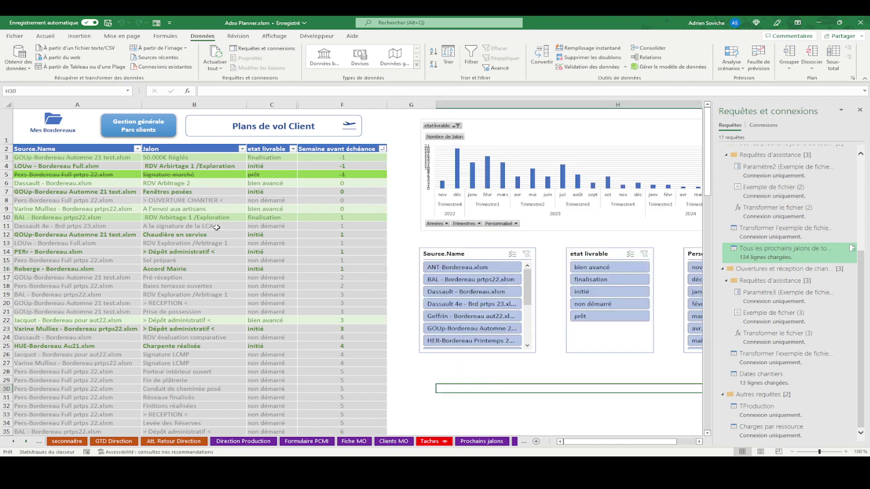
# - Check the LOUw RDV Arbirtage 1 /Exploration milestone row, and open LOUw - Bordereau Full.xlsm from the Bordereaux Client folder
pyautogui.click(88, 167)
pyautogui.hotkey('shift', 'Right')
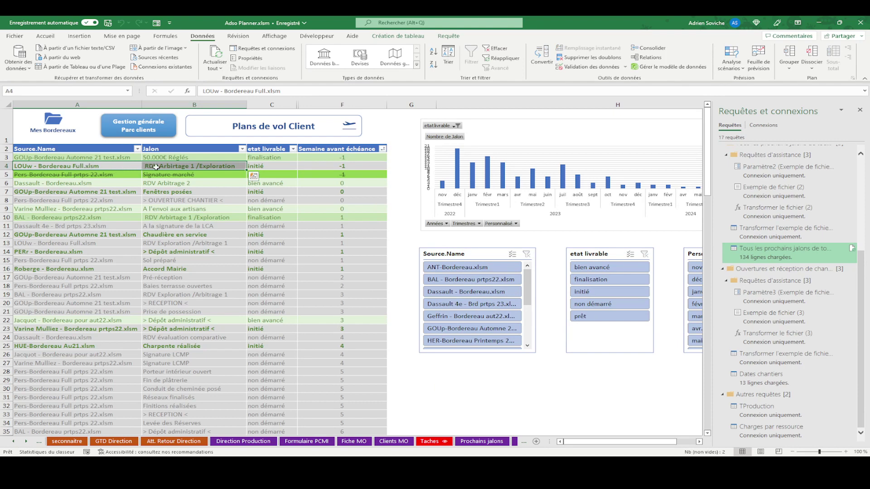
pyautogui.click(183, 167)
pyautogui.click(328, 166)
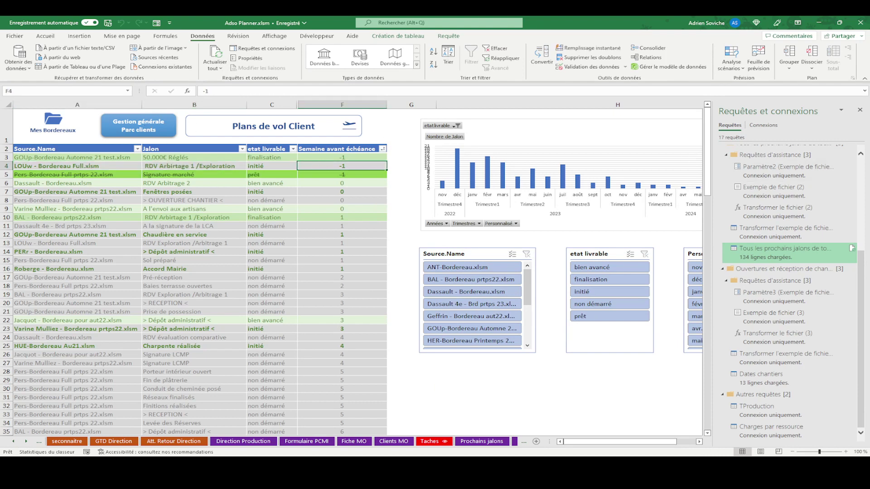
pyautogui.hotkey('alt', 'Tab')
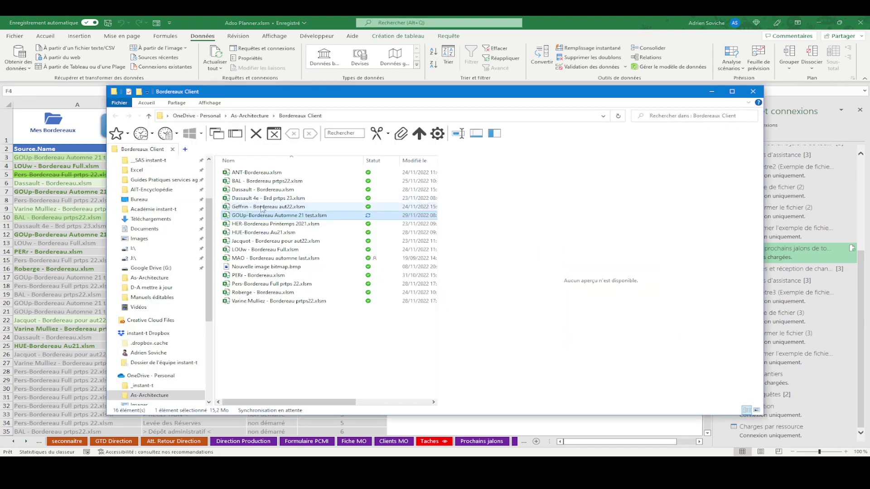
pyautogui.click(250, 249)
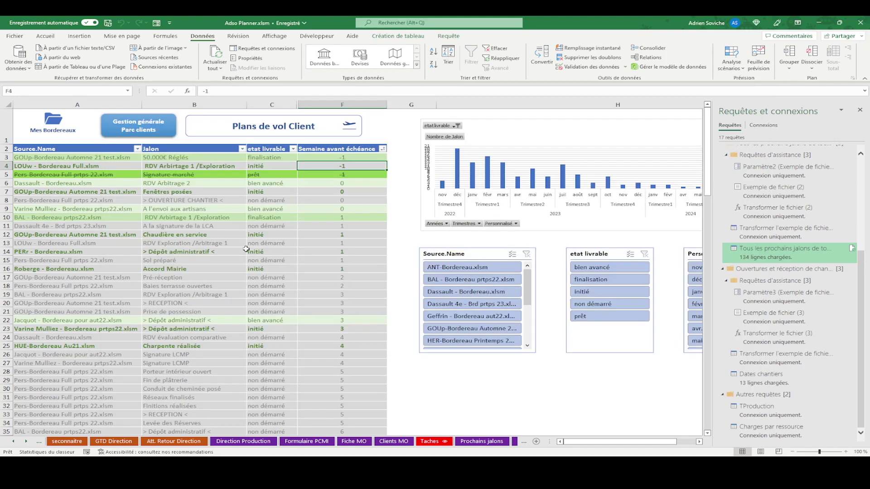
pyautogui.hotkey('alt', 'Tab')
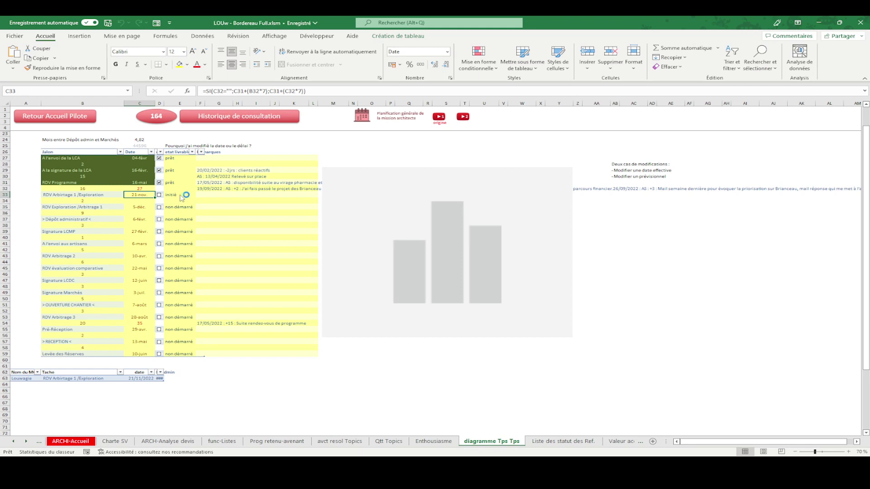
# - Set the deliverable status of the RDV Arbirtage 1 /Exploration milestone to prêt and select its date
pyautogui.click(183, 194)
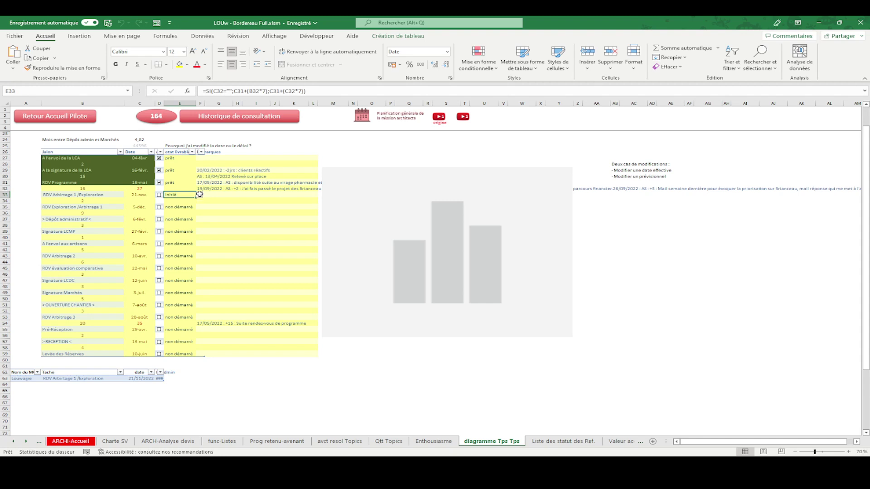
pyautogui.click(199, 194)
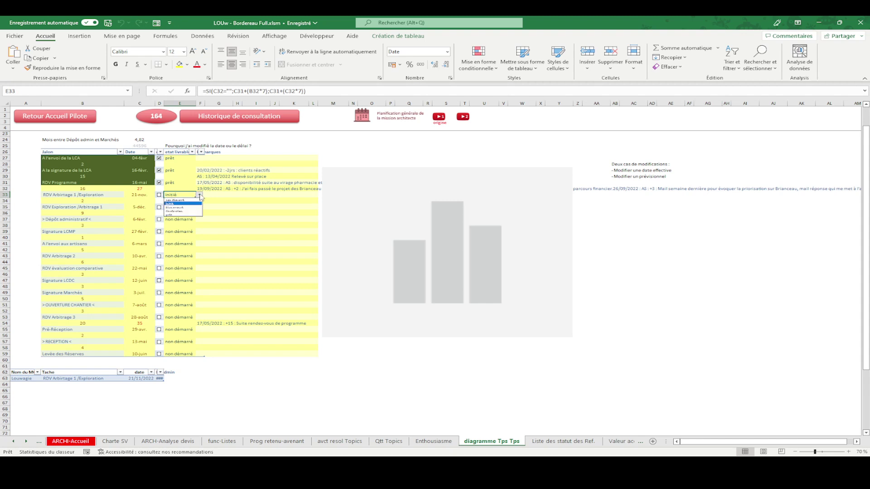
pyautogui.click(177, 215)
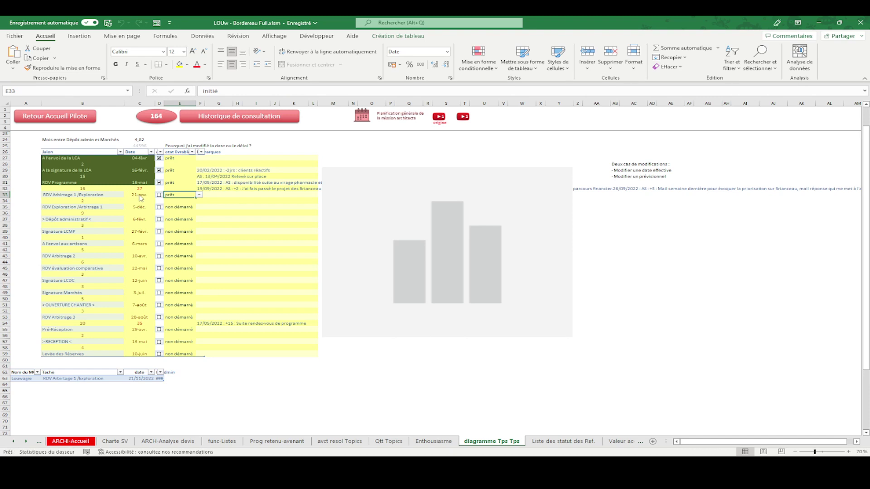
pyautogui.click(140, 195)
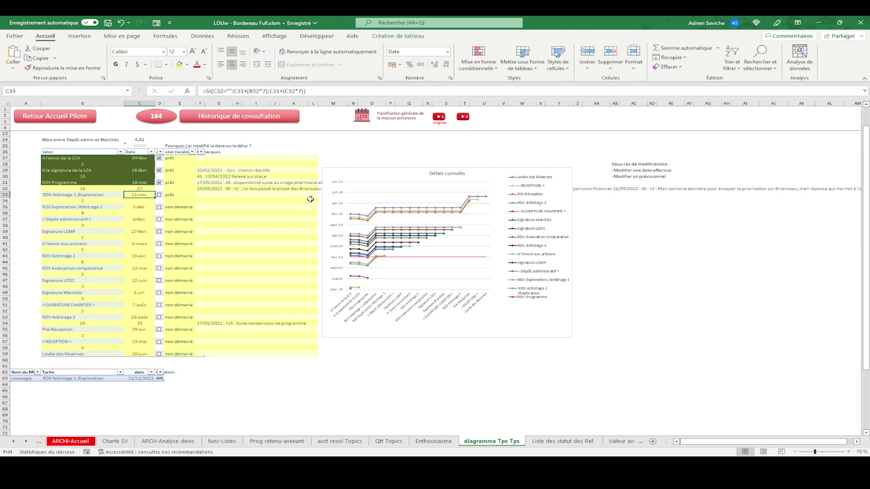
# - Set the RDV Arbirtage 1 /Exploration date to 1/12 and enter the remark "29/11/2022 : AS : du 21/11 au 1er Décembre : calage d'agenda"
pyautogui.write('1/12')
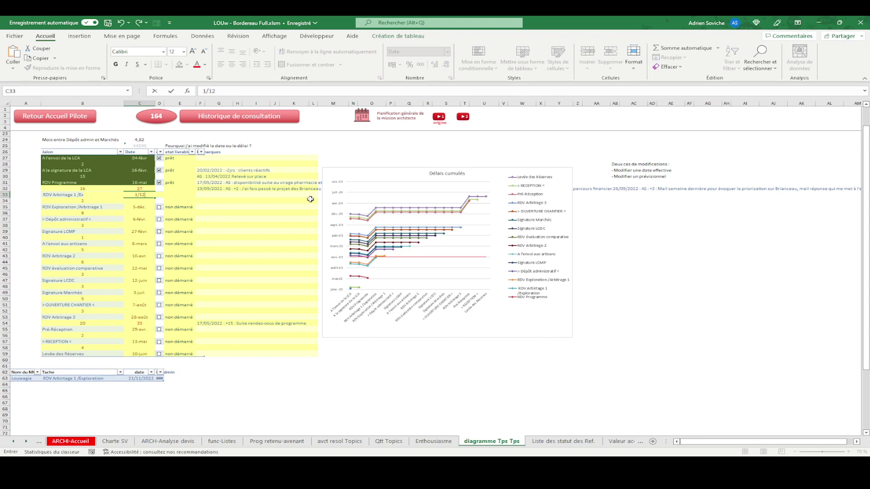
pyautogui.press('Tab')
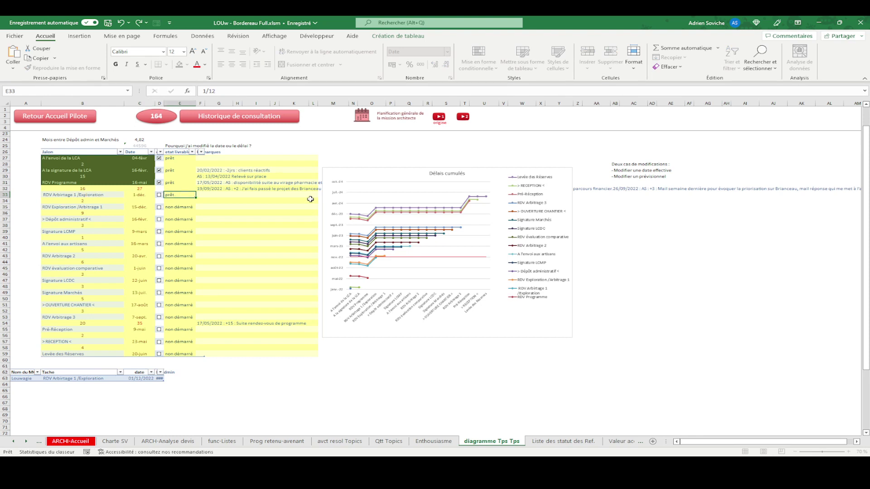
pyautogui.press('Tab')
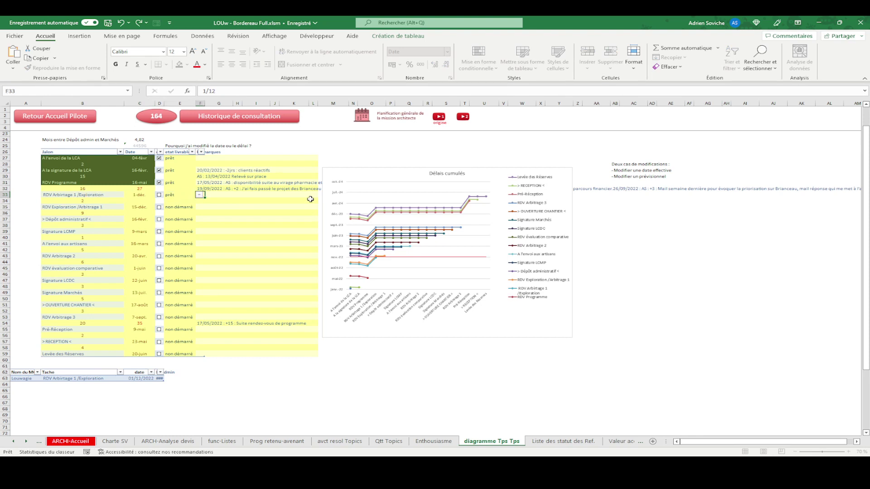
pyautogui.write('29/11/2022 :')
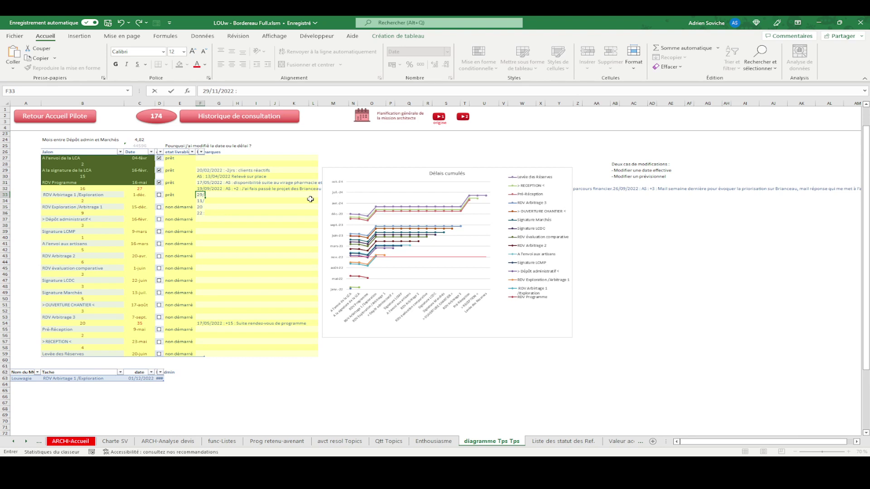
pyautogui.write('AS : du 21/11 au 1er Décembre : calage d')
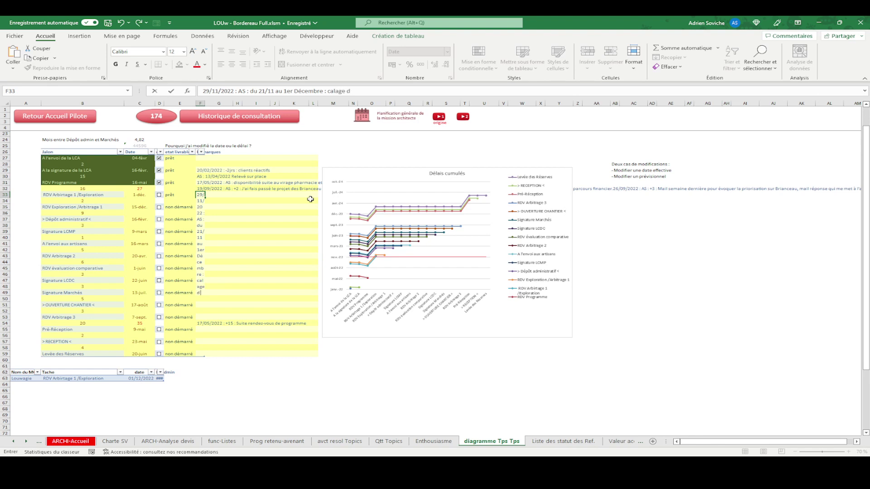
pyautogui.write("'agenda")
pyautogui.press('Return')
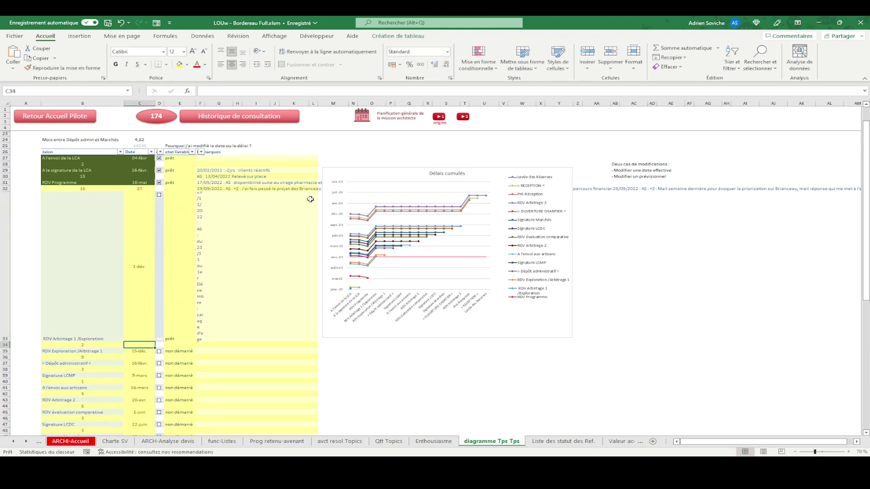
# - Restore the RDV Arbirtage 1 /Exploration remark to a single unwrapped line, and close the LOUw workbook
pyautogui.press('Up')
pyautogui.press('Right')
pyautogui.press('Right')
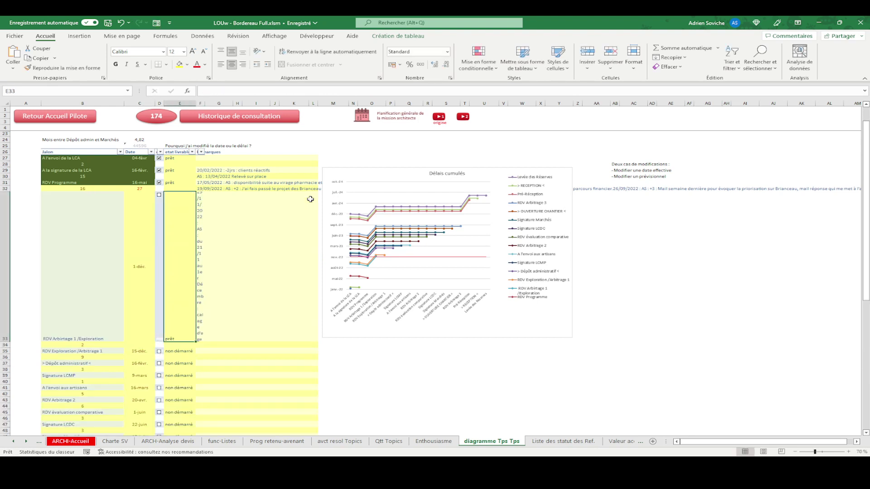
pyautogui.press('Right')
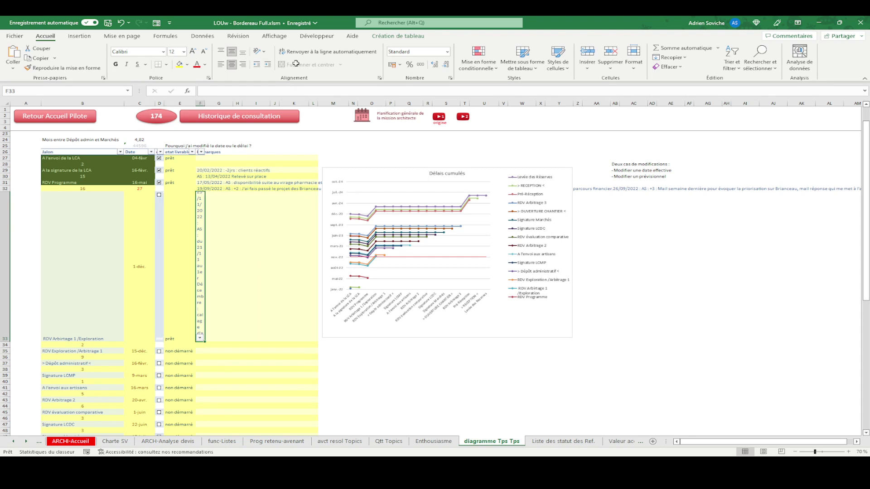
pyautogui.click(322, 52)
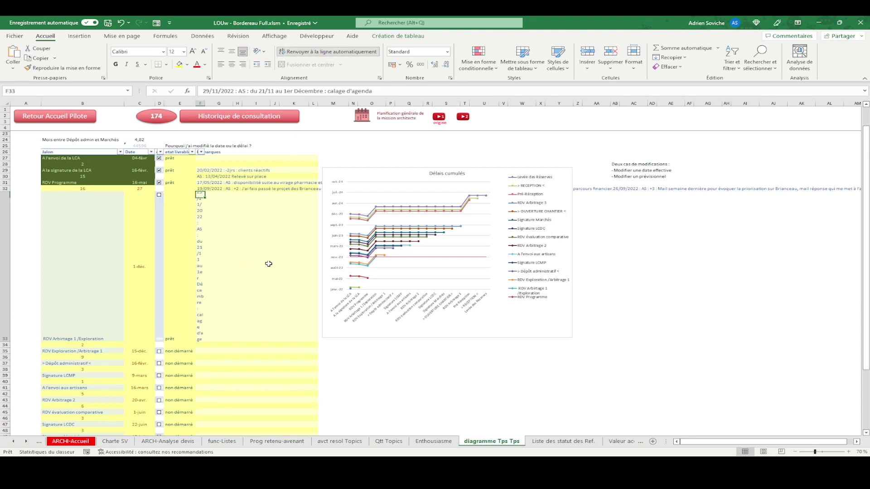
pyautogui.hotkey('ctrl', 'z')
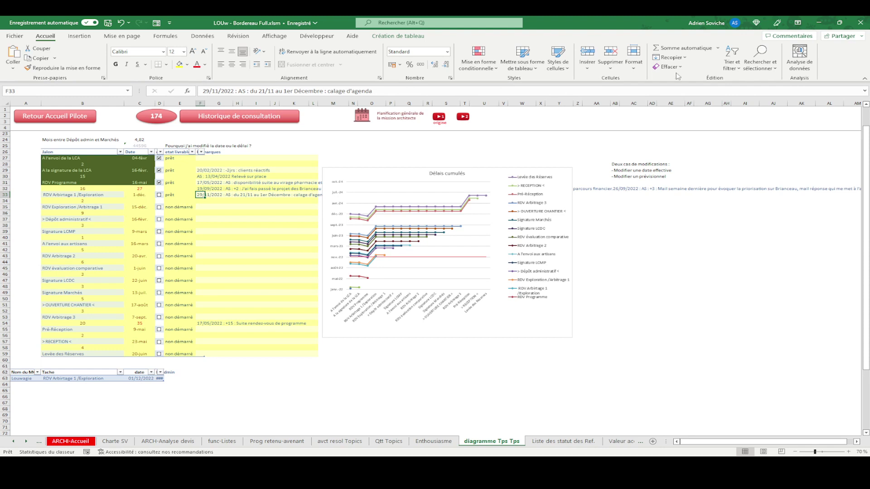
pyautogui.click(859, 26)
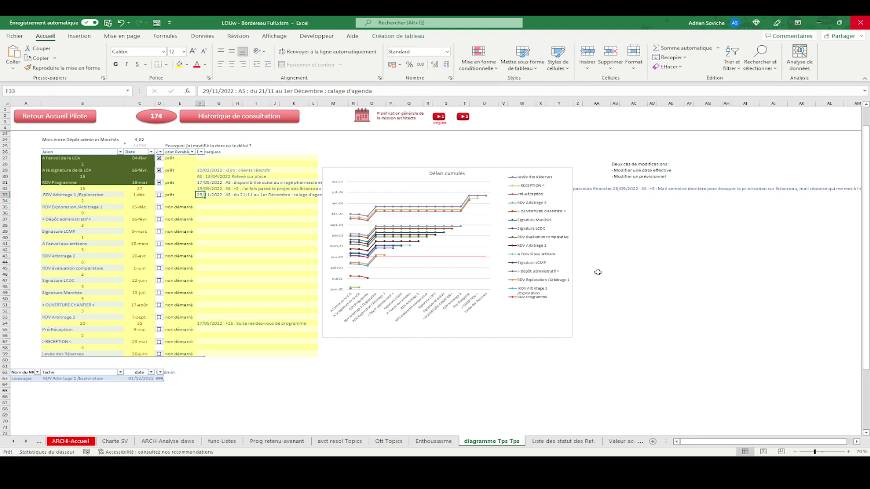
pyautogui.hotkey('ctrl', 'w')
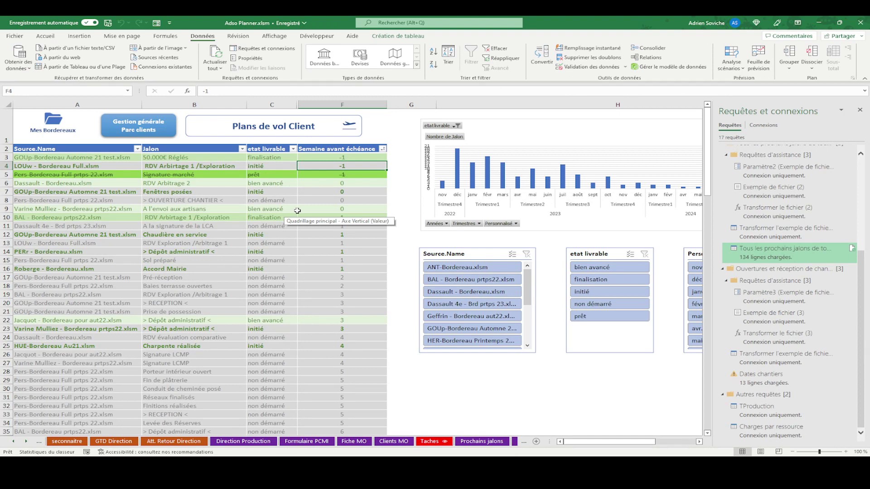
# - Examine the Signature marché milestone of Pers-Bordereau Full prtps 22.xlsm and the RDV Arbitrage 2 milestone of Dassault - Bordereau.xlsm in the client milestone table
pyautogui.click(270, 175)
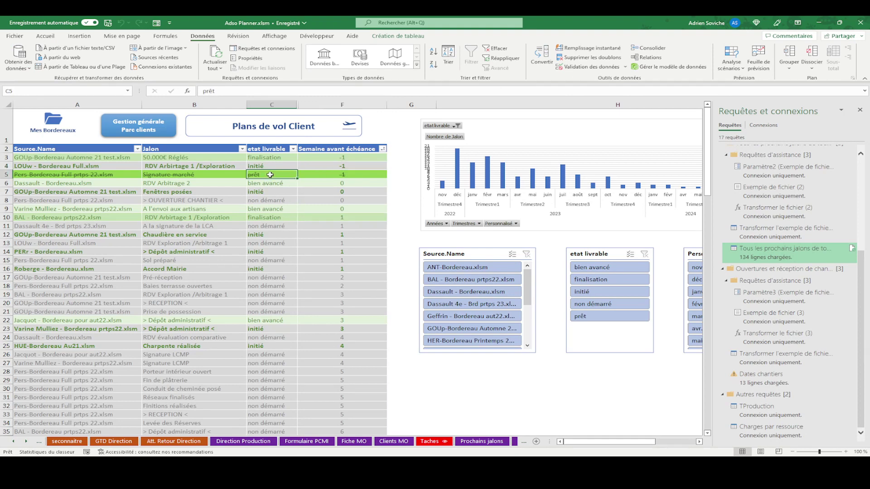
pyautogui.click(73, 159)
pyautogui.click(79, 176)
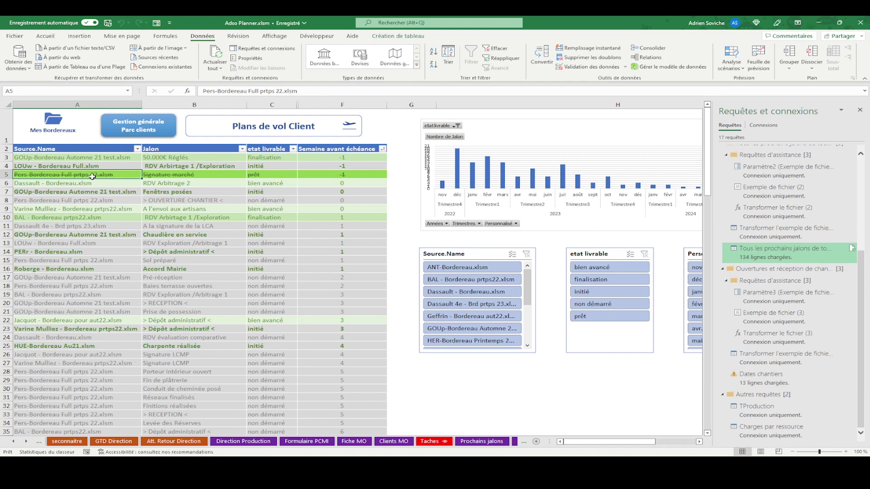
pyautogui.click(164, 175)
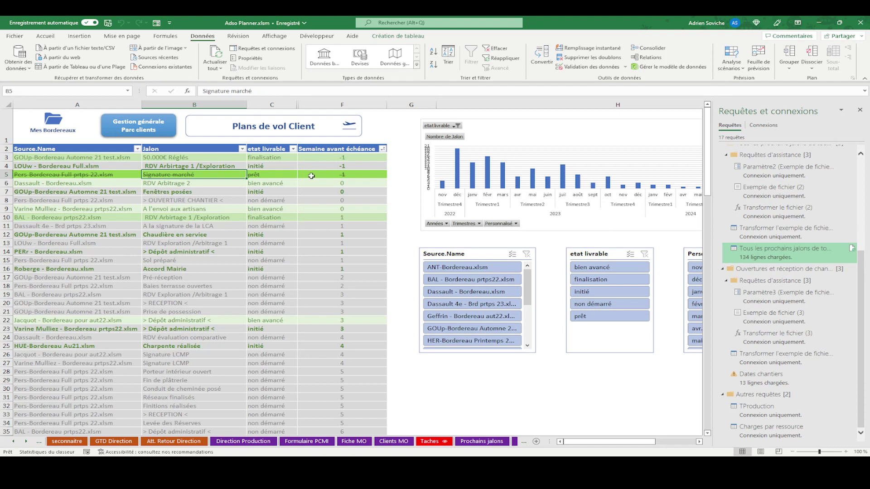
pyautogui.click(79, 175)
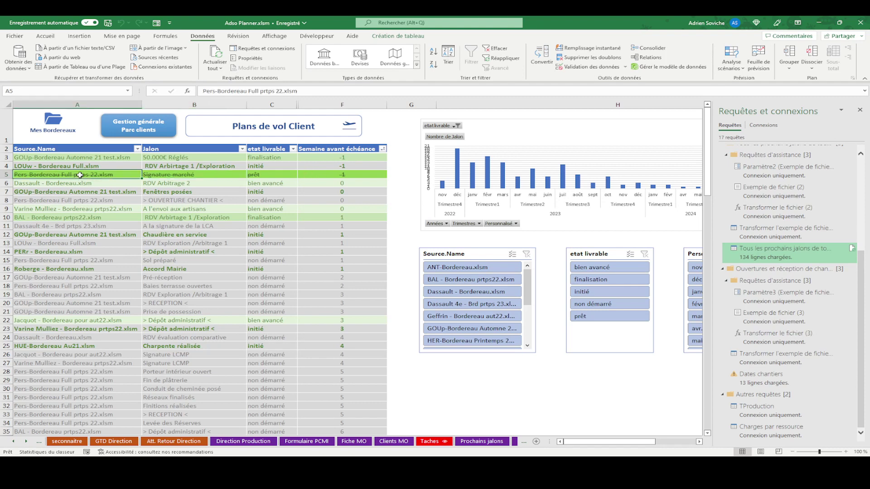
pyautogui.click(107, 167)
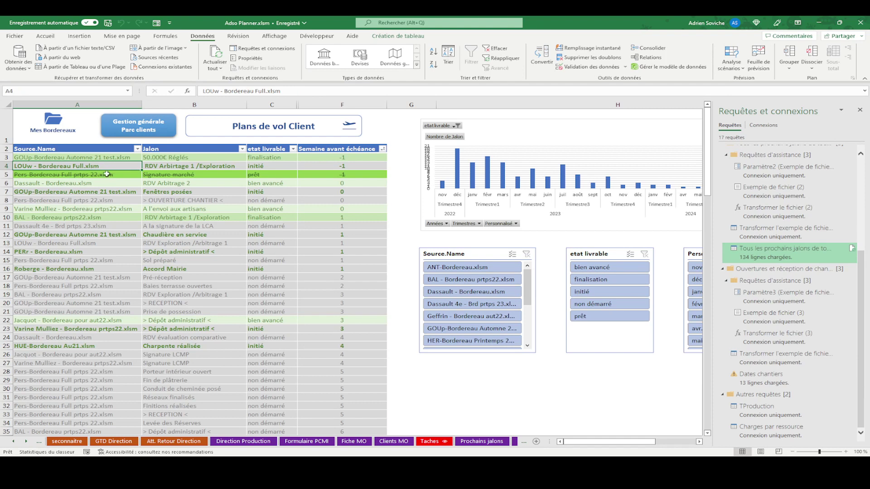
pyautogui.click(102, 183)
pyautogui.click(154, 182)
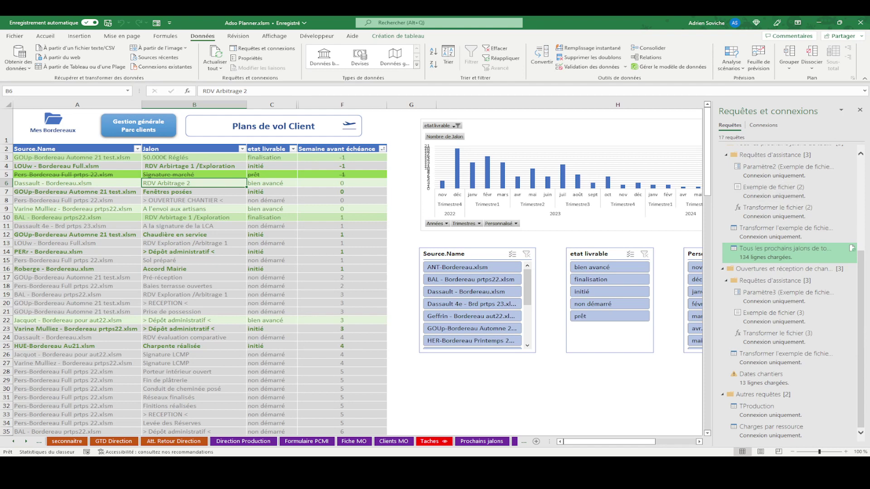
# - Open Dassault - Bordereau.xlsm from the Bordereaux Client folder
pyautogui.hotkey('alt', 'Tab')
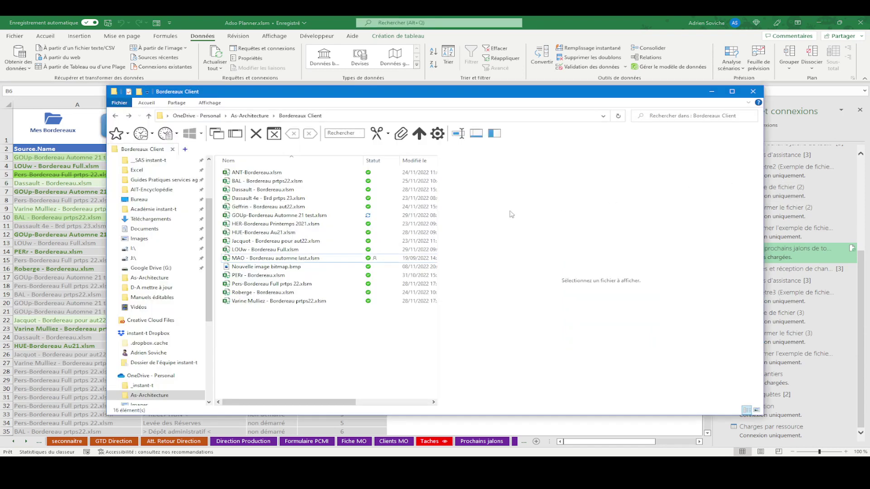
pyautogui.click(251, 190)
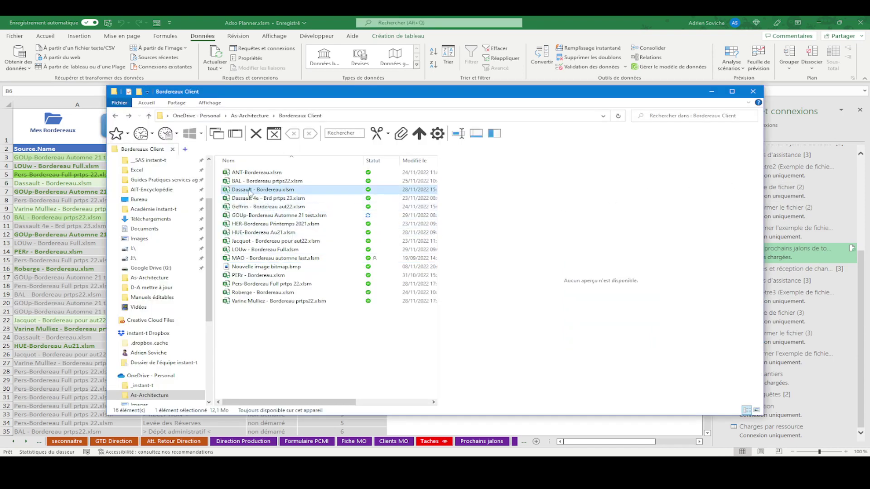
pyautogui.hotkey('alt', 'Tab')
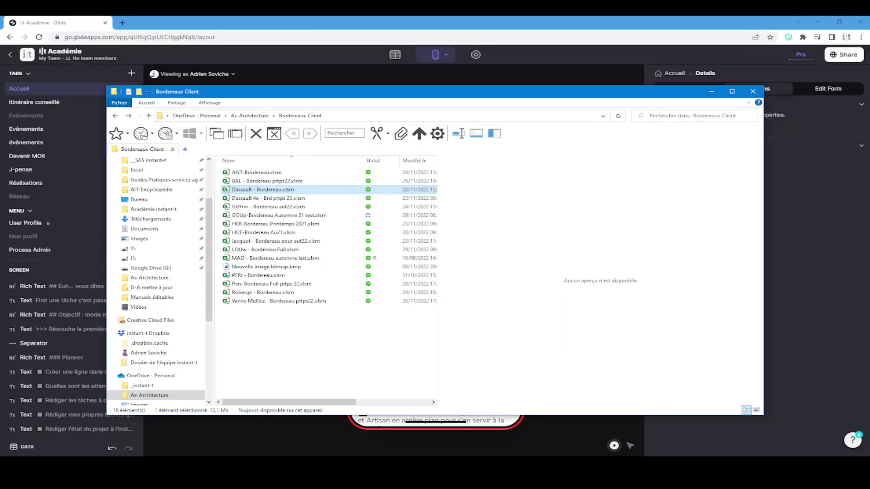
pyautogui.doubleClick(228, 190)
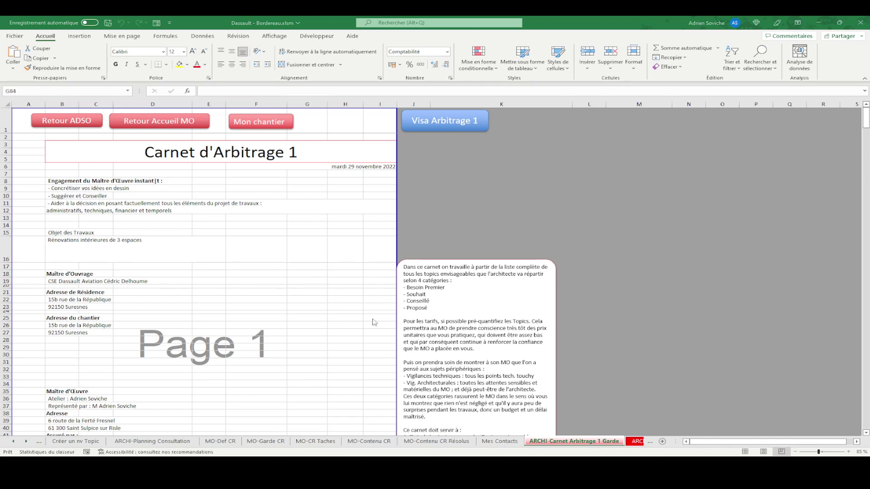
# - Go through the workbook's ADSO home sheet to the milestone schedule on the diagramme Tps Tps sheet
pyautogui.click(239, 293)
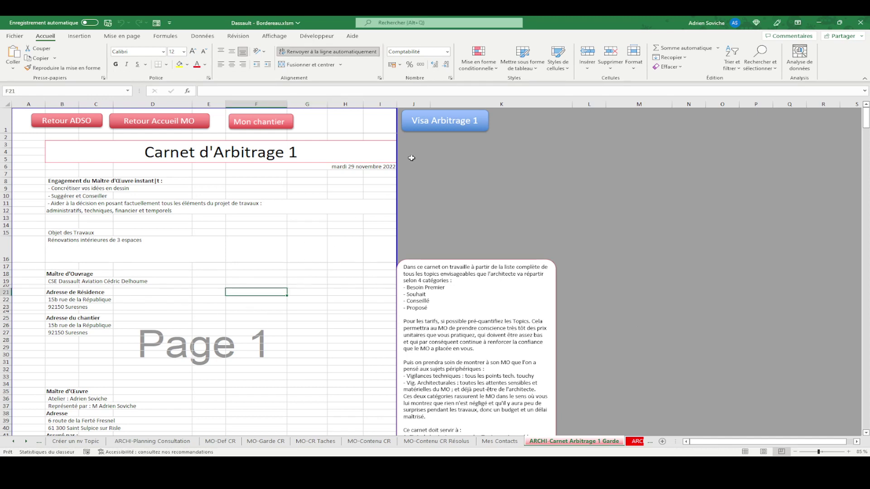
pyautogui.click(268, 126)
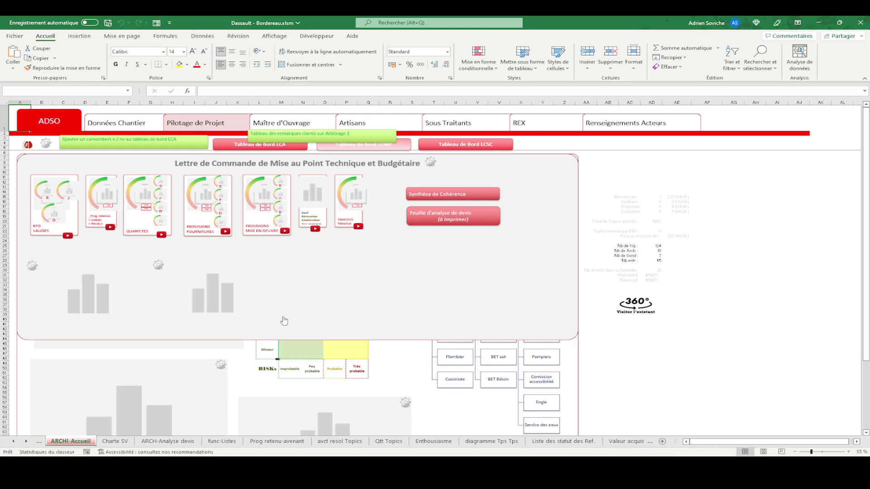
pyautogui.click(221, 364)
pyautogui.click(222, 368)
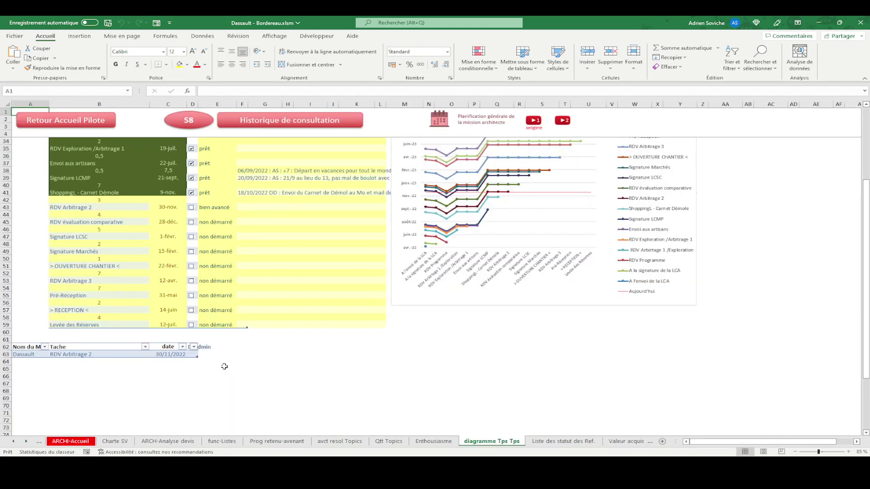
# - Set the deliverable status of the RDV Arbitrage 2 milestone to prêt
pyautogui.click(157, 209)
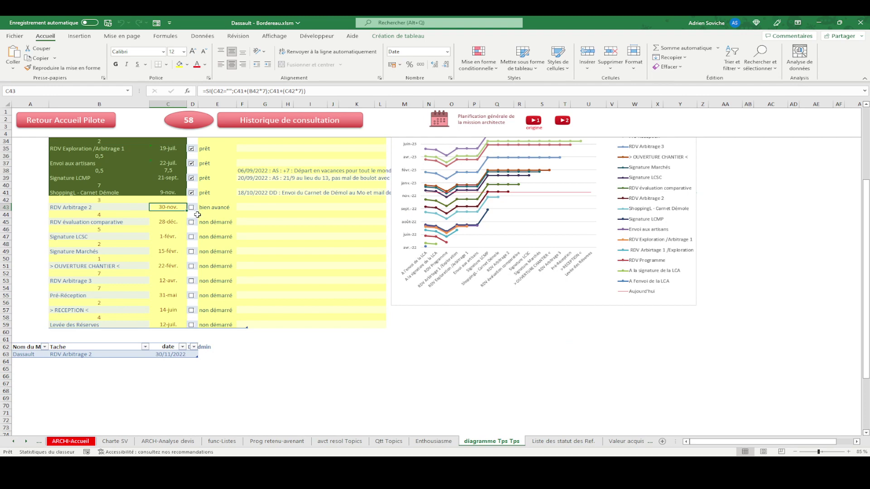
pyautogui.click(228, 208)
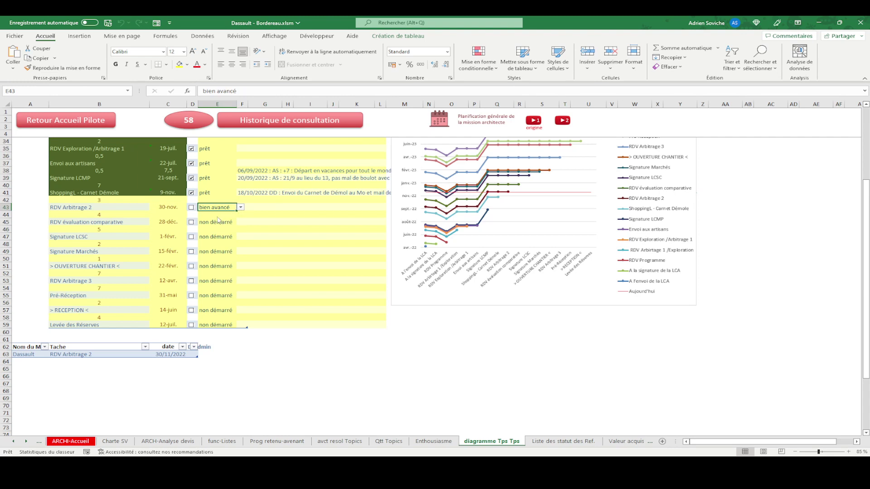
pyautogui.hotkey('alt', 'Down')
pyautogui.click(214, 232)
# - Enter the remark "29/11/2022 : AS : +1 : pas de réponse à notre sollicitation" for the RDV Arbitrage 2 milestone
pyautogui.click(254, 207)
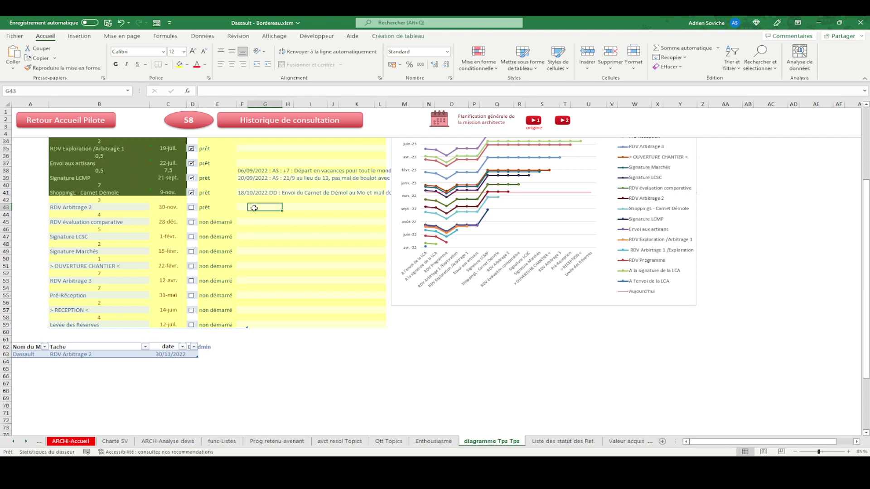
pyautogui.press('Left')
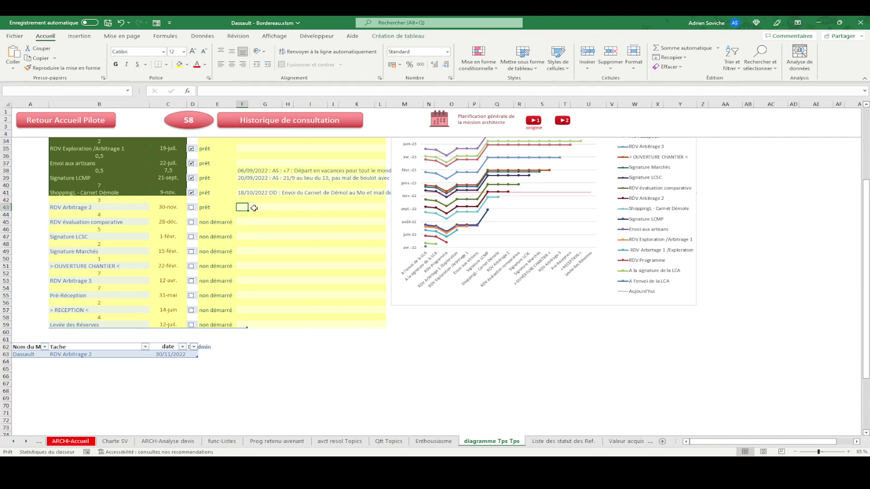
pyautogui.hotkey('ctrl', ';')
pyautogui.write(': ')
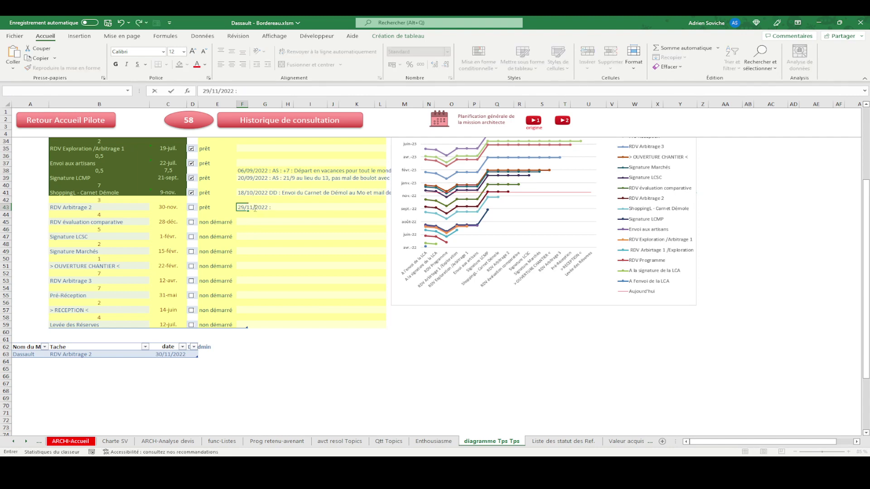
pyautogui.write('AS')
pyautogui.press('BackSpace')
pyautogui.press('BackSpace')
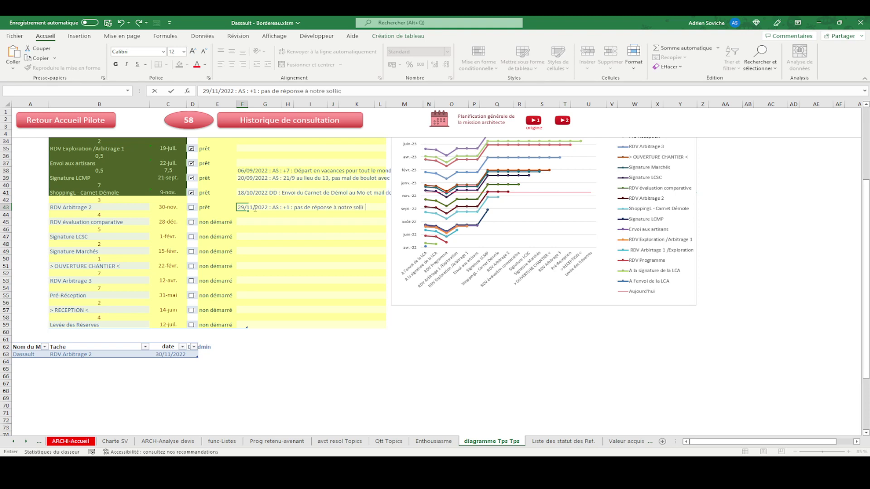
pyautogui.write('ation')
pyautogui.hotkey('ctrl', 'Return')
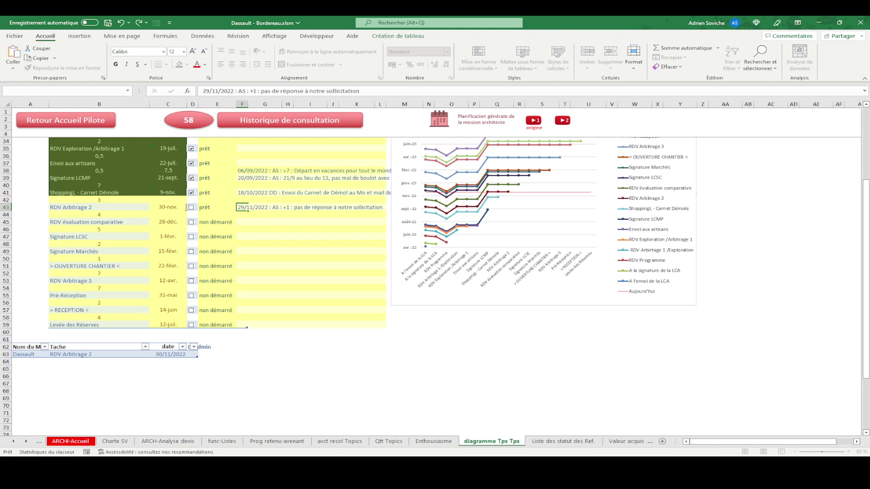
pyautogui.click(172, 200)
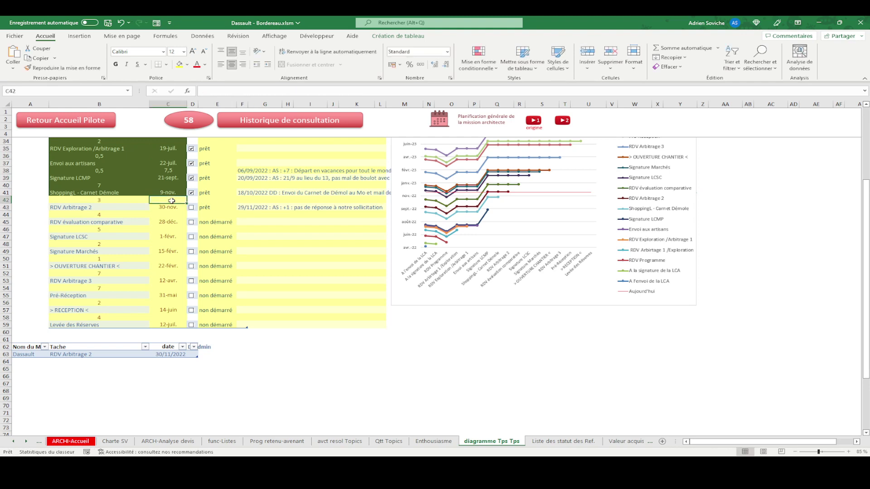
pyautogui.click(118, 200)
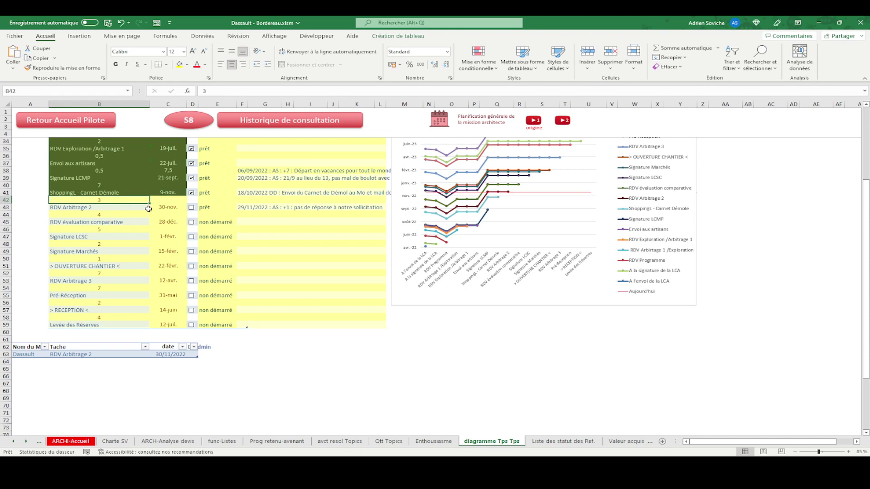
pyautogui.click(172, 200)
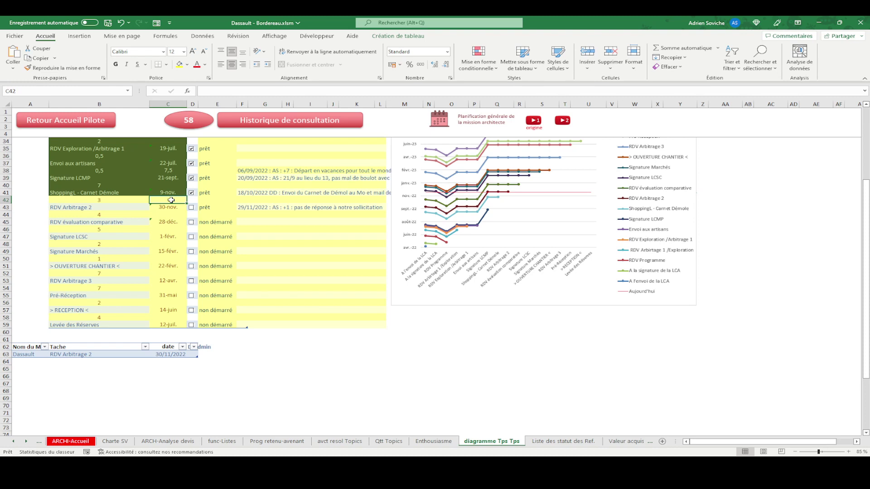
pyautogui.write('=')
pyautogui.click(103, 199)
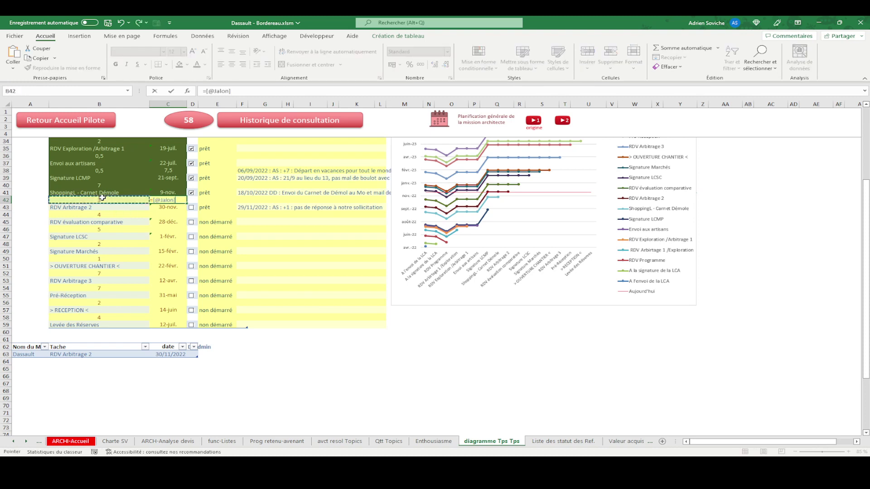
pyautogui.write('+1')
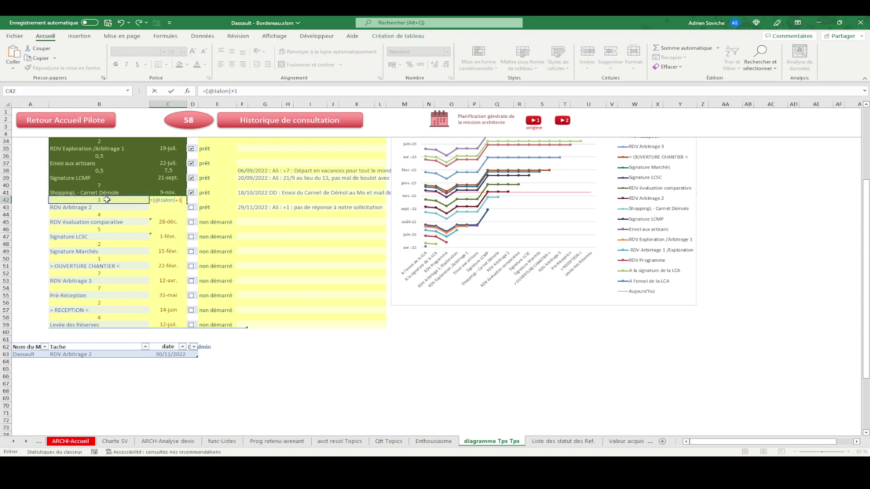
pyautogui.press('Return')
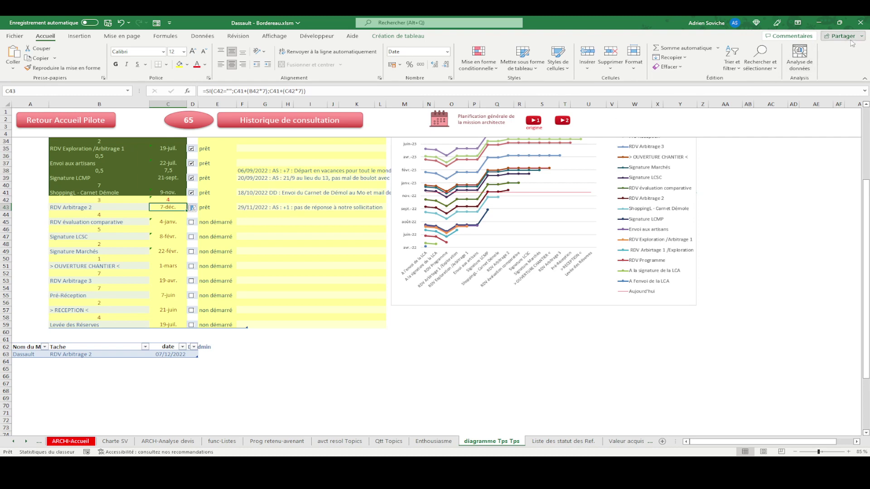
pyautogui.click(861, 24)
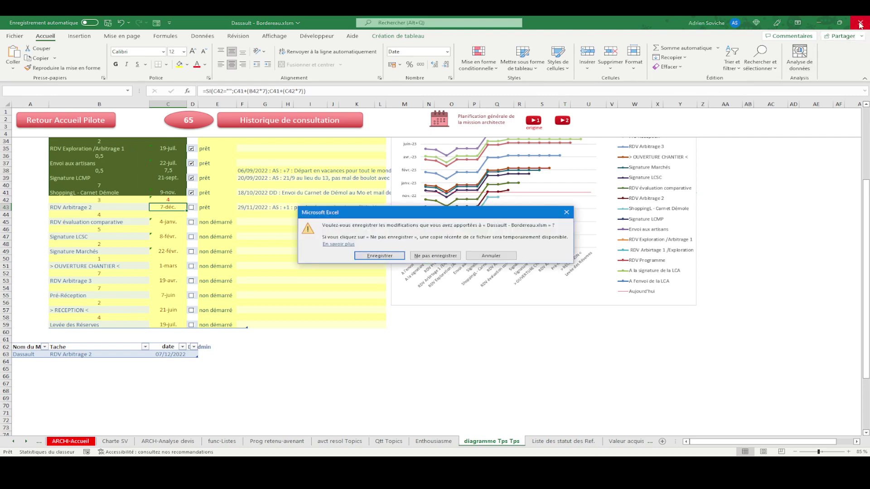
pyautogui.click(392, 257)
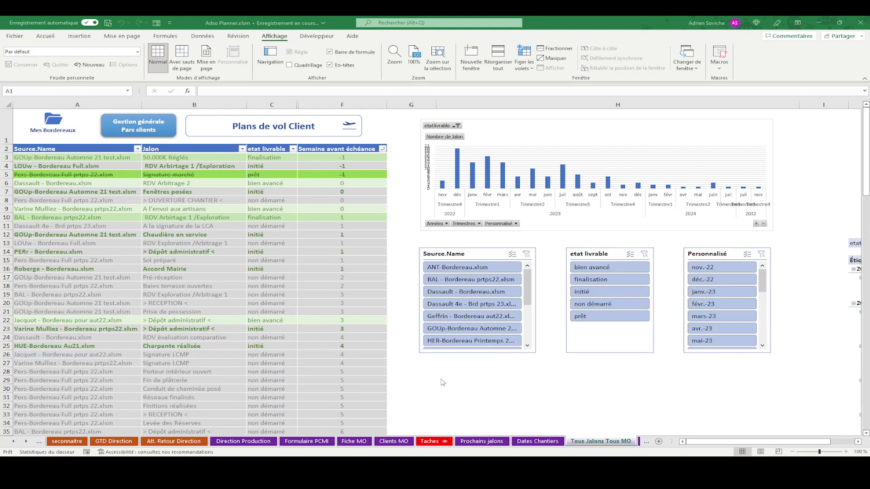
# - Review the Plans de vol Client milestones due within the coming week, from > OUVERTURE CHANTIER < to Chaudière en service, with their deliverable statuses
pyautogui.click(444, 378)
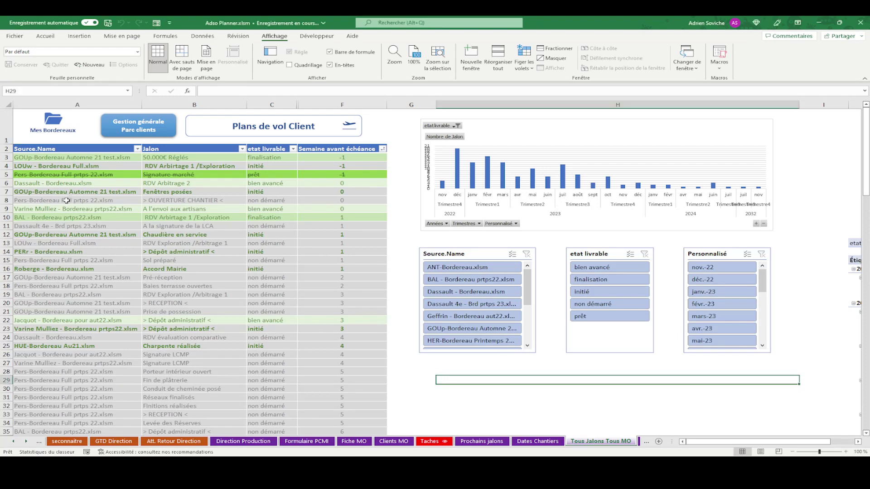
pyautogui.moveTo(62, 209); pyautogui.dragTo(195, 209)
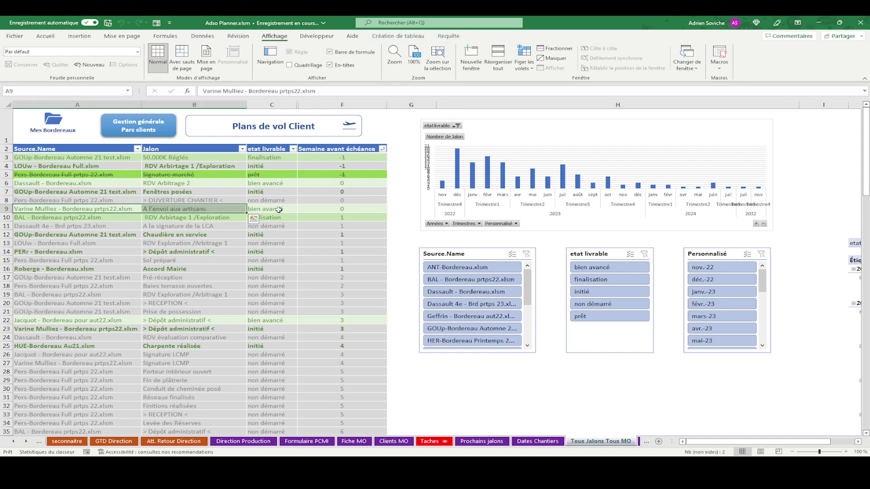
pyautogui.click(106, 200)
pyautogui.moveTo(106, 200); pyautogui.dragTo(243, 200)
pyautogui.click(265, 200)
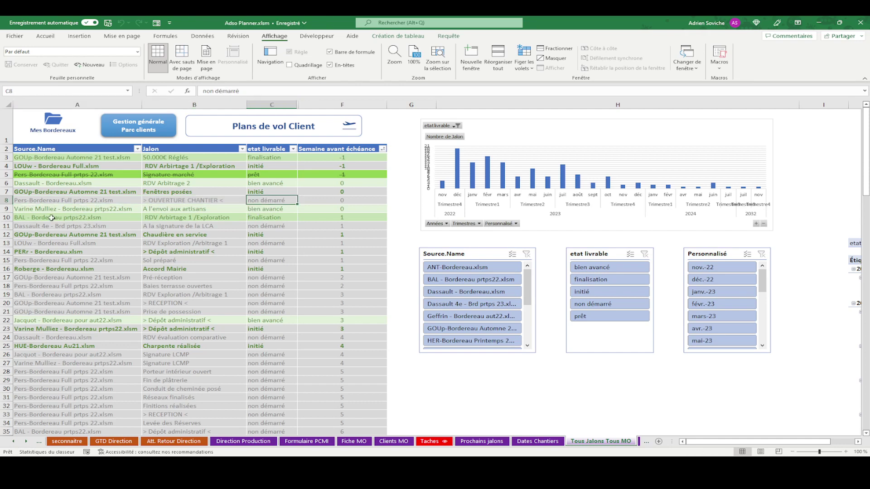
pyautogui.moveTo(52, 217); pyautogui.dragTo(302, 218)
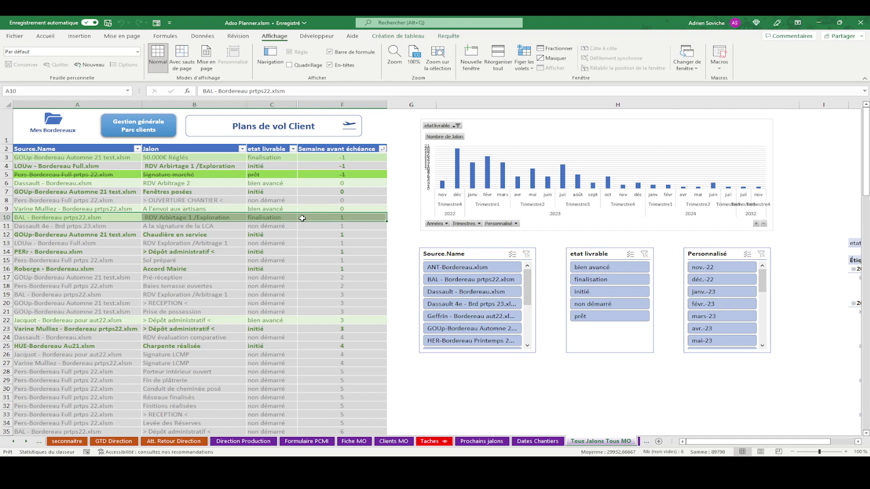
pyautogui.moveTo(116, 226); pyautogui.dragTo(358, 226)
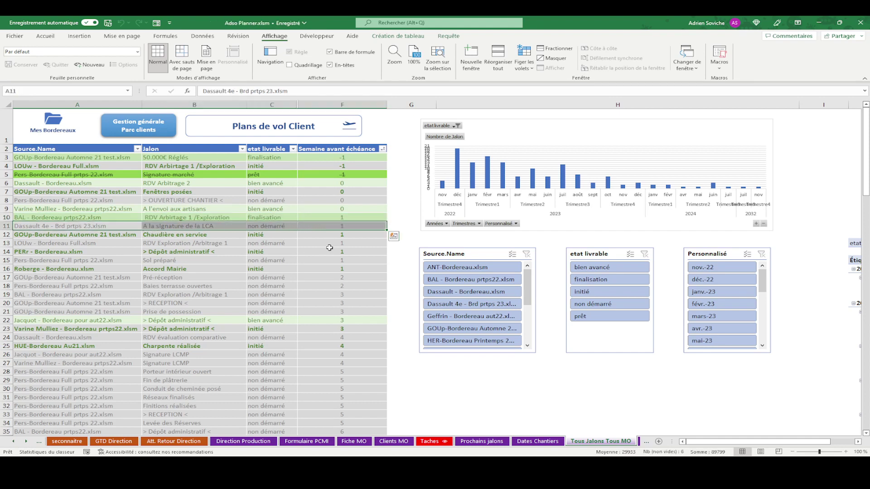
pyautogui.moveTo(62, 235); pyautogui.dragTo(255, 236)
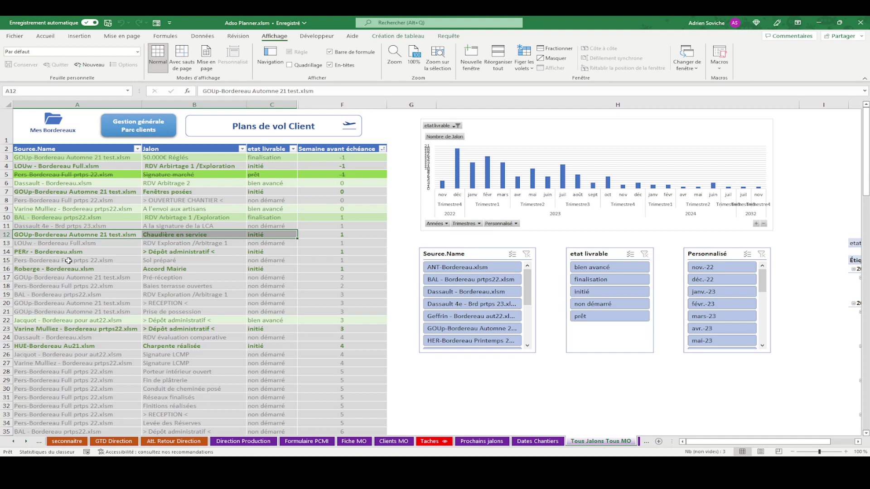
# - Examine the status and remaining weeks of the > Dépôt administratif < milestone marked bien avancé
pyautogui.click(55, 321)
pyautogui.scroll(-1, 150, 279)
pyautogui.scroll(1, 149, 279)
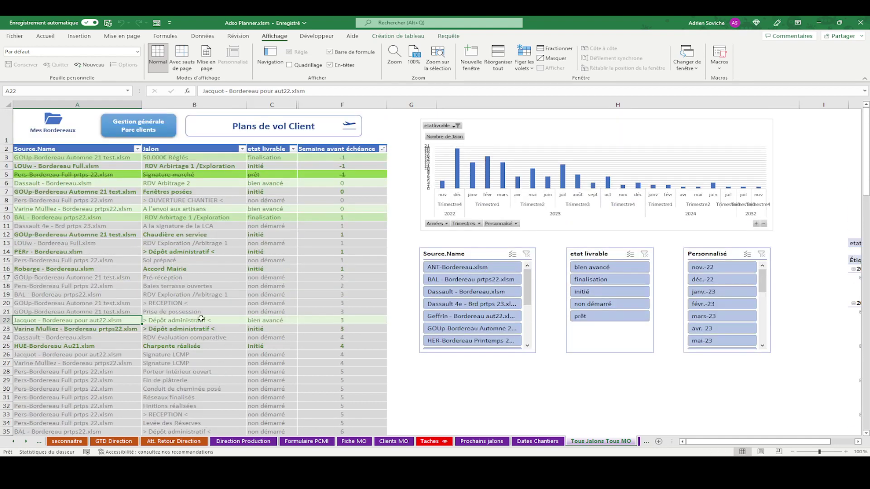
pyautogui.click(271, 322)
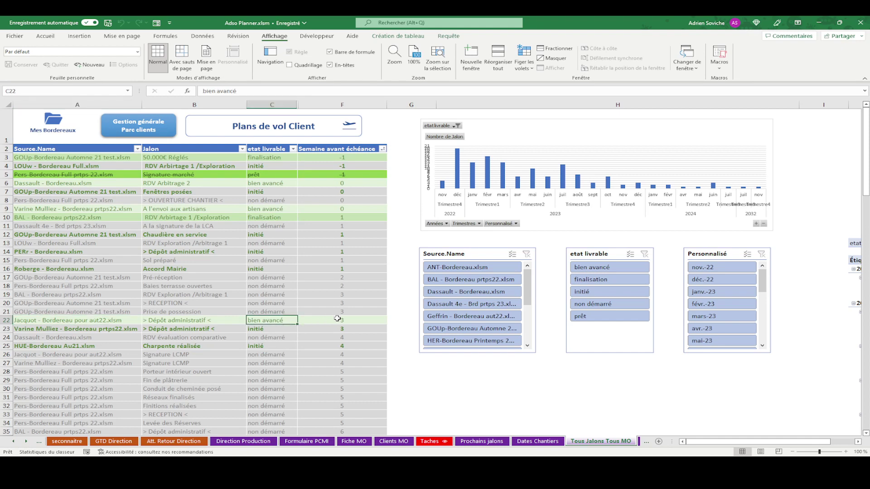
pyautogui.click(88, 321)
pyautogui.moveTo(104, 322); pyautogui.dragTo(333, 322)
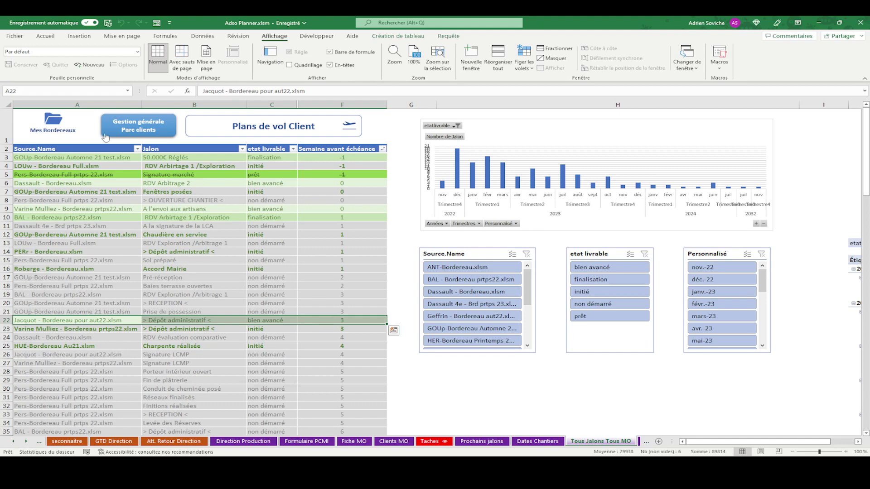
# - Open the general client management sheet and read the full project status notes of the client highlighted in red
pyautogui.click(157, 132)
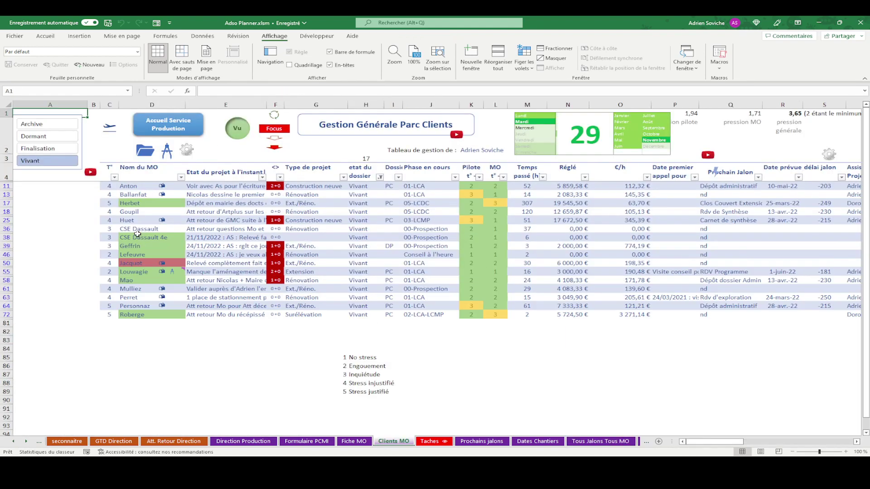
pyautogui.click(140, 263)
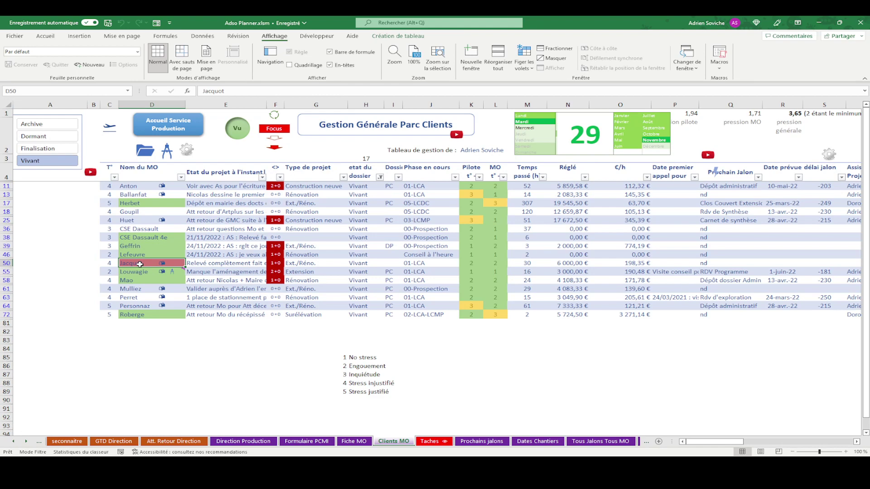
pyautogui.click(202, 262)
pyautogui.hotkey('ctrl', 'shift', 'u')
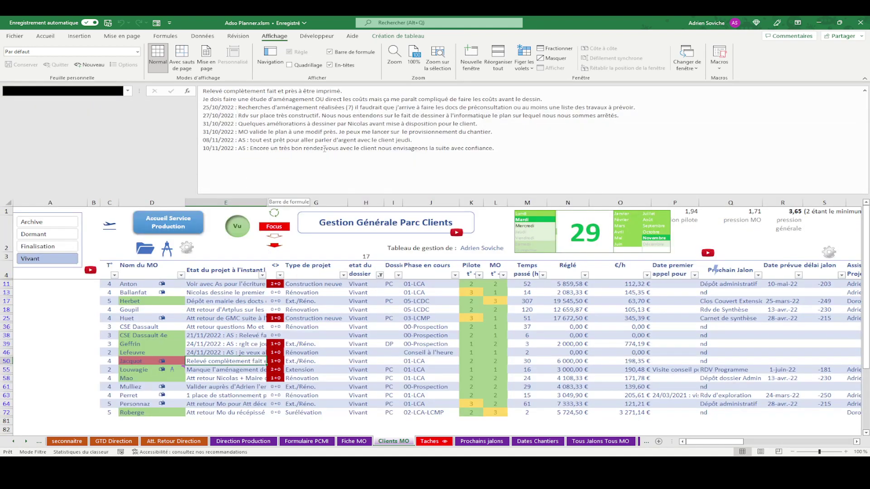
pyautogui.click(503, 148)
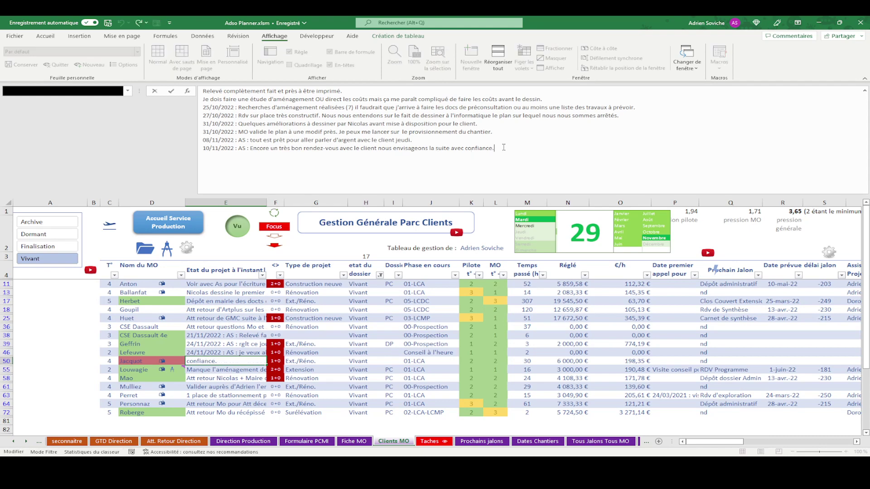
pyautogui.click(332, 356)
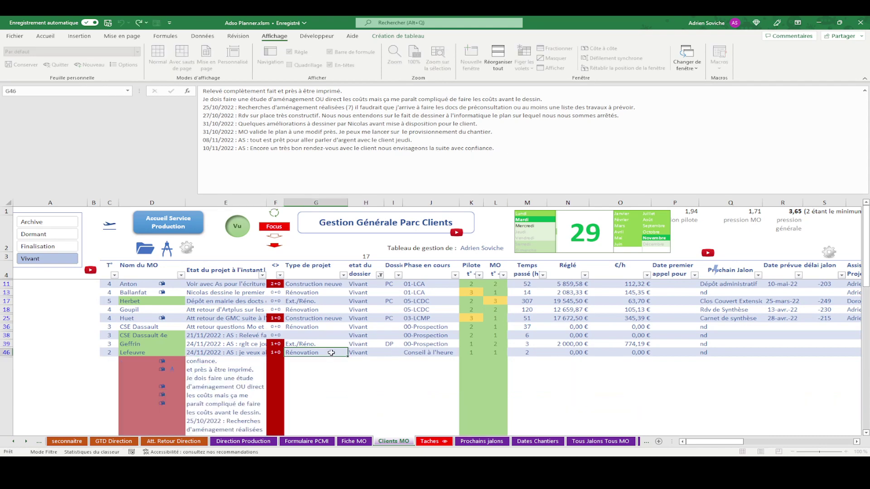
pyautogui.hotkey('ctrl', 'y')
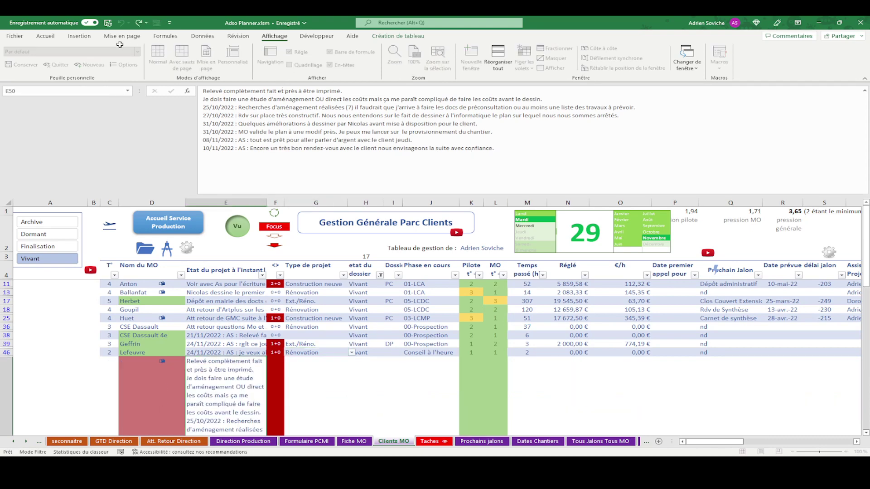
# - Filter the Toutes Tâches MO list by task group to show only that client's tasks
pyautogui.click(203, 36)
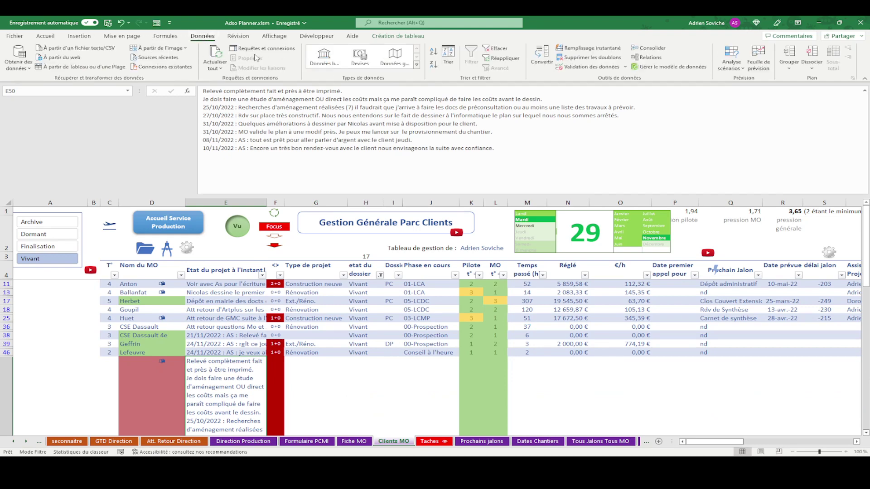
pyautogui.click(45, 36)
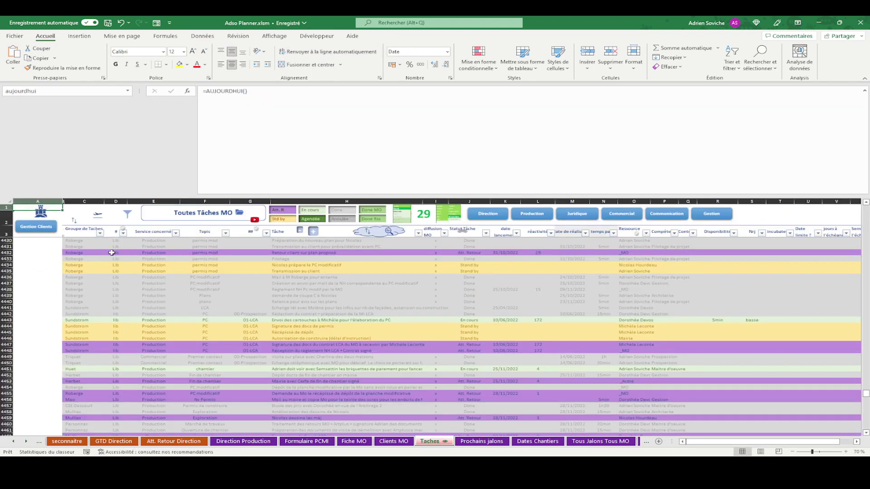
pyautogui.click(100, 233)
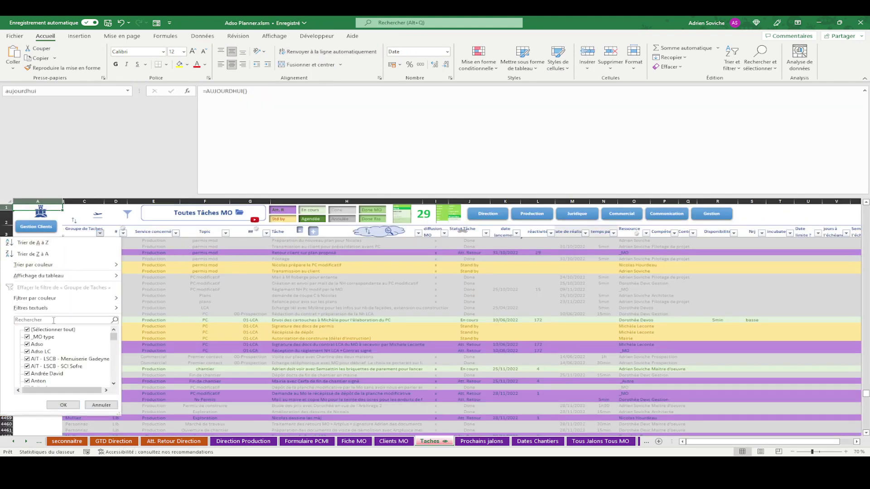
pyautogui.click(156, 311)
pyautogui.click(222, 313)
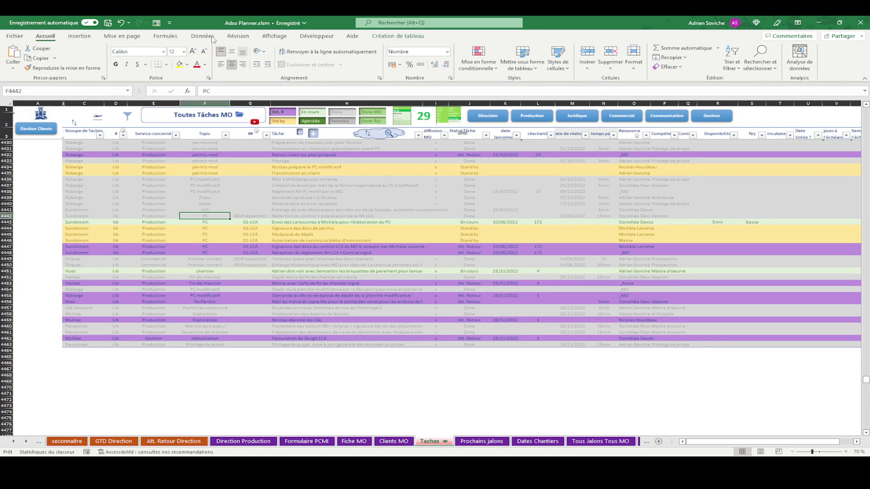
pyautogui.click(210, 36)
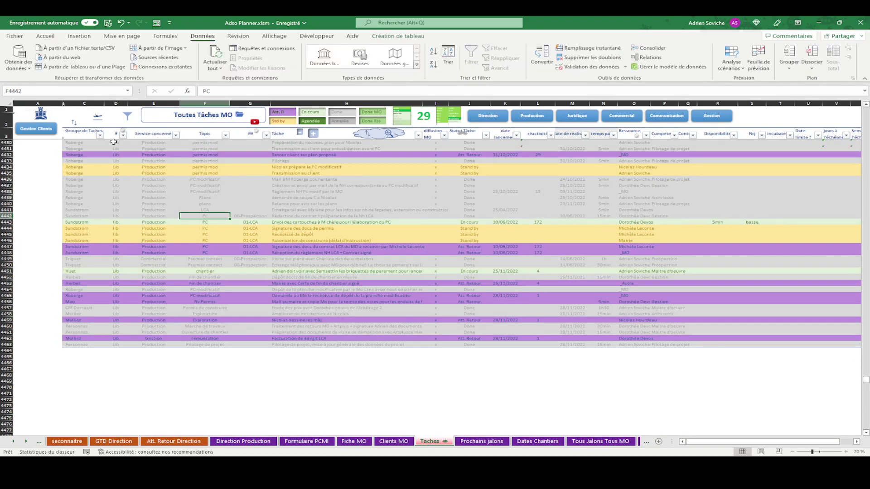
pyautogui.click(100, 135)
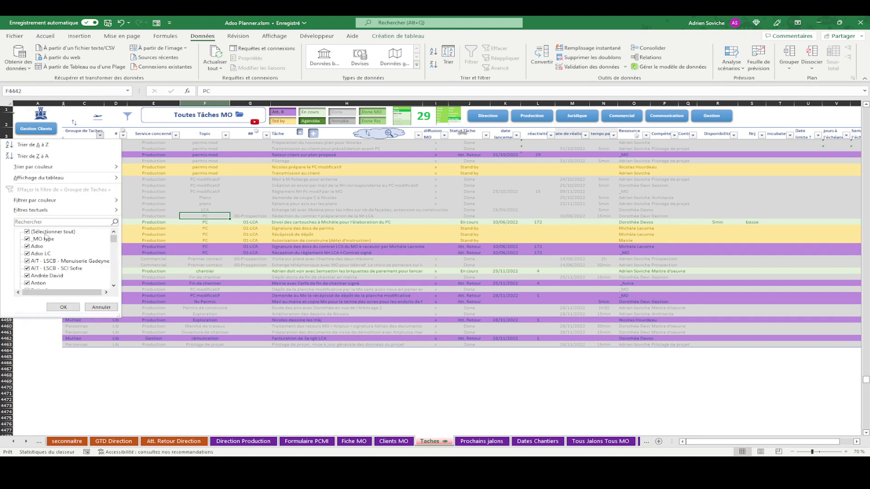
pyautogui.click(49, 222)
pyautogui.click(72, 306)
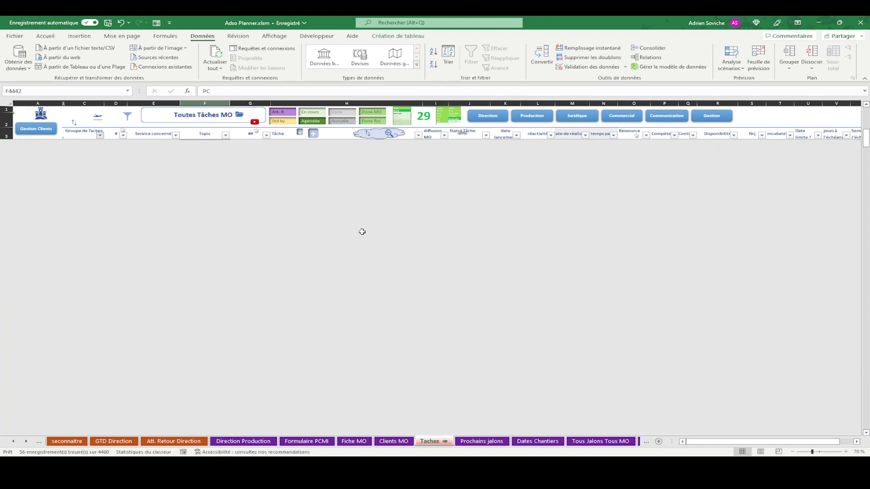
# - Review the client's outstanding tasks at the end of the filtered list, including the quote signature, neighbouring owner contact and building permit preparation
pyautogui.scroll(5, 401, 242)
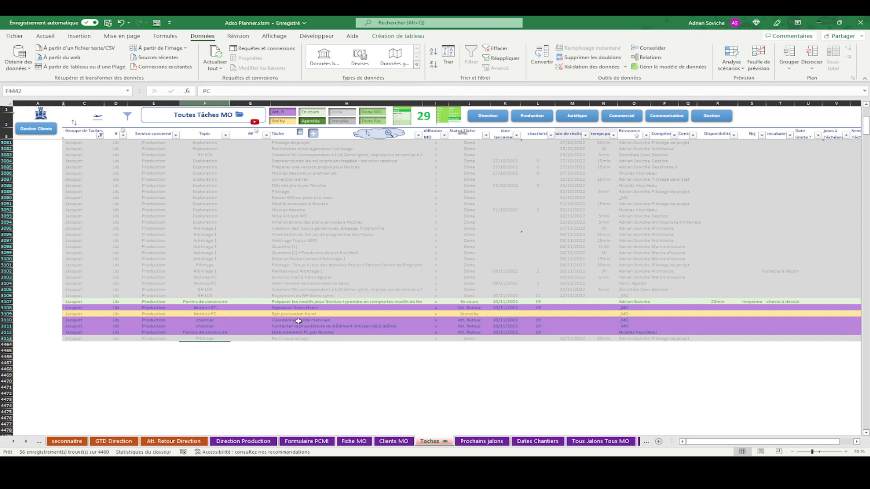
pyautogui.moveTo(297, 319); pyautogui.dragTo(325, 323)
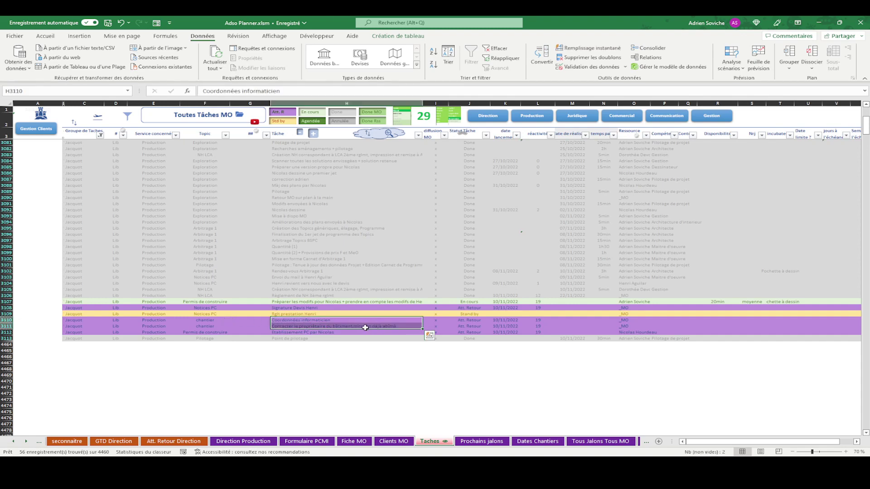
pyautogui.click(398, 326)
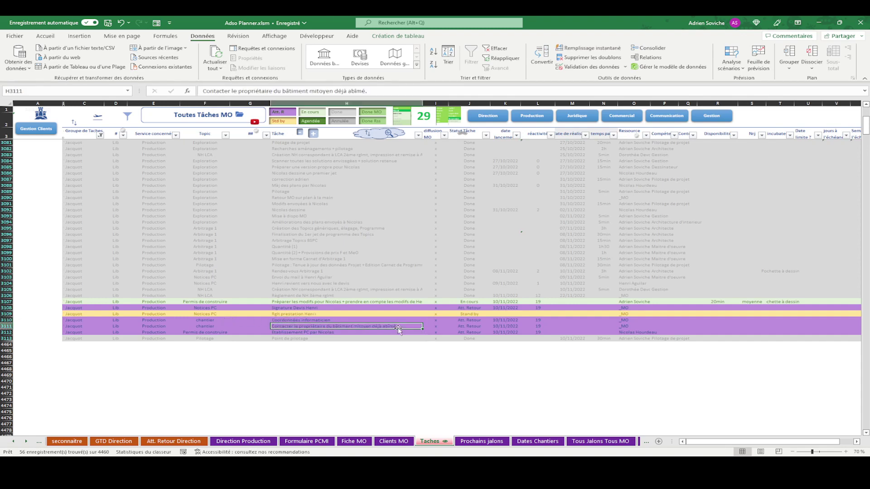
pyautogui.click(327, 308)
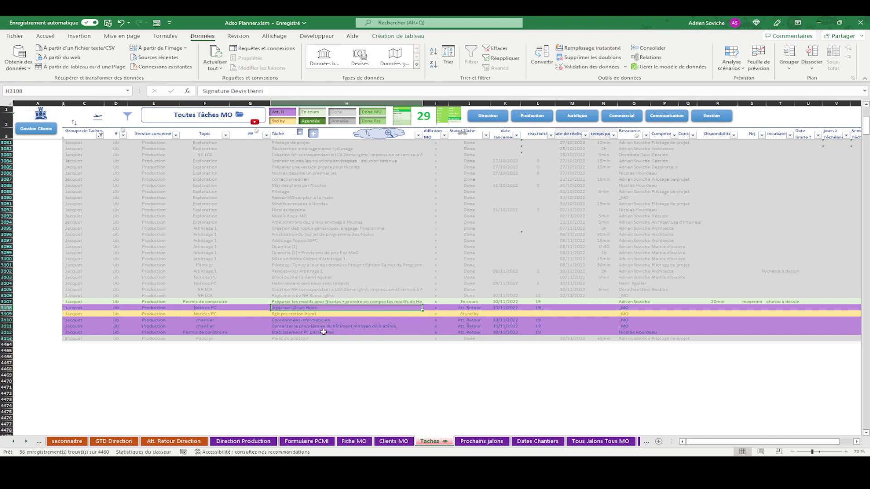
pyautogui.press('Down')
pyautogui.press('Down')
pyautogui.press('Down')
pyautogui.press('Down')
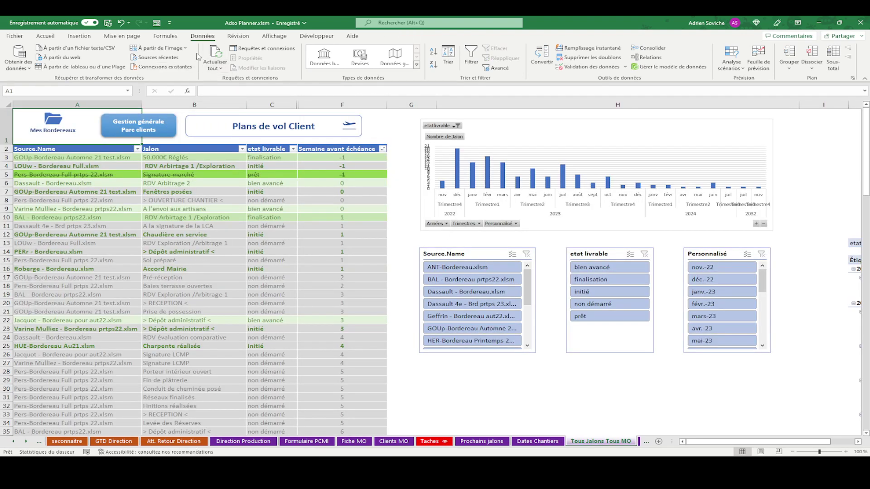
# - Refresh the Plans de vol Client milestone table from its source query, following the loading in the queries and connections list
pyautogui.click(262, 48)
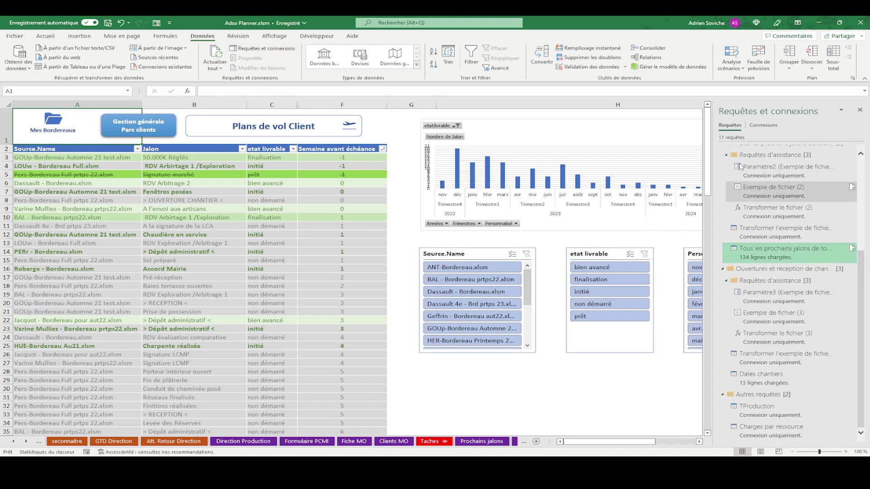
pyautogui.rightClick(156, 294)
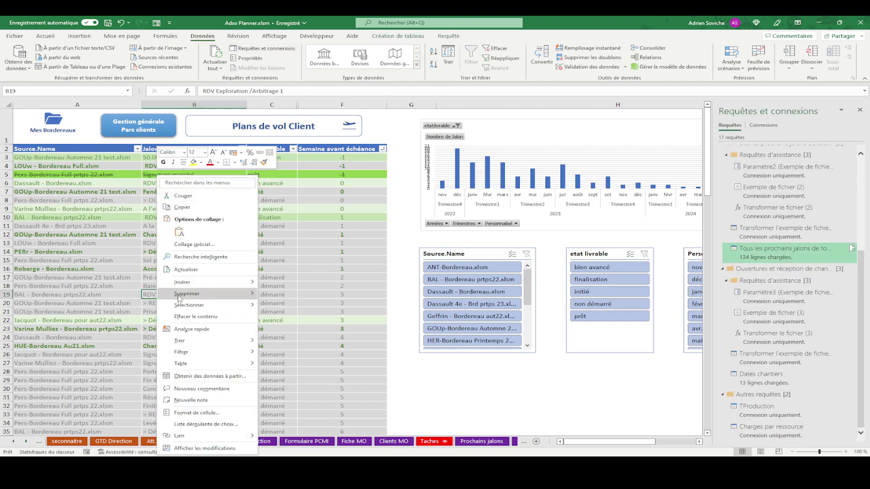
pyautogui.click(189, 270)
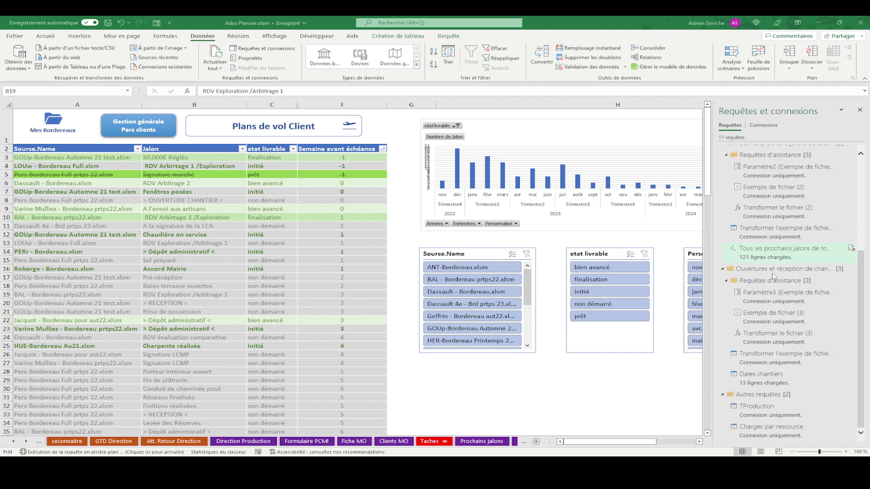
pyautogui.click(572, 379)
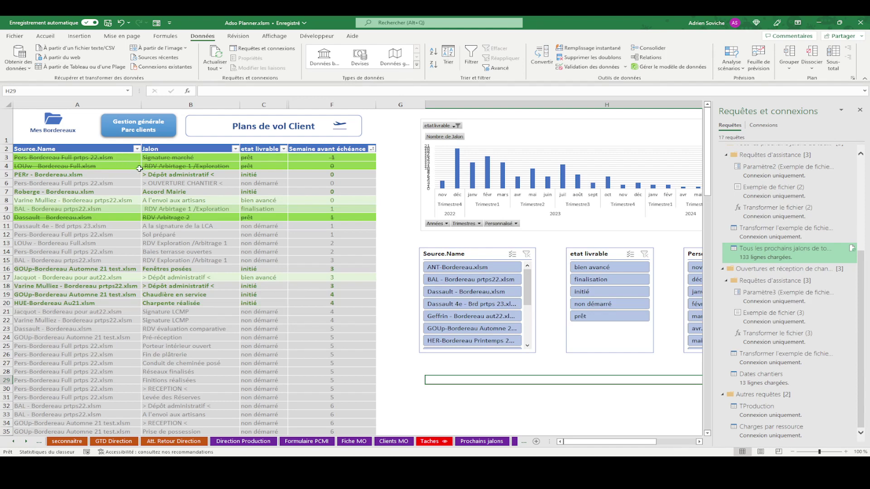
pyautogui.click(179, 167)
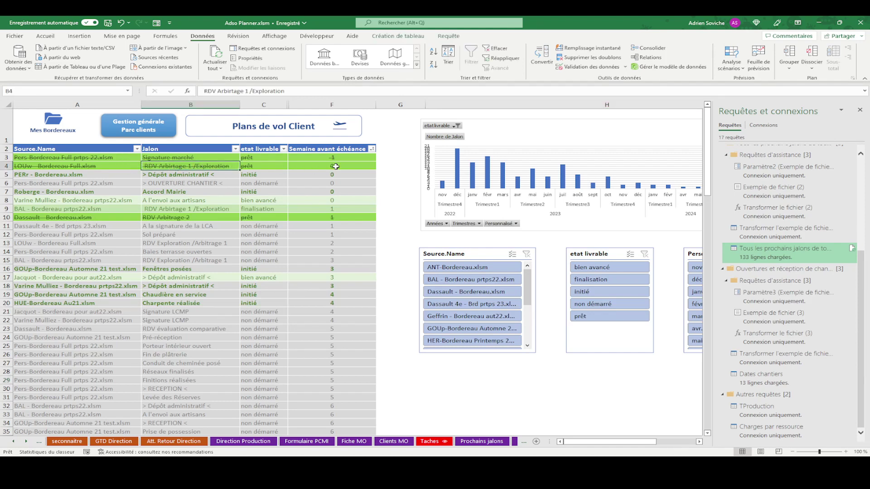
pyautogui.click(860, 110)
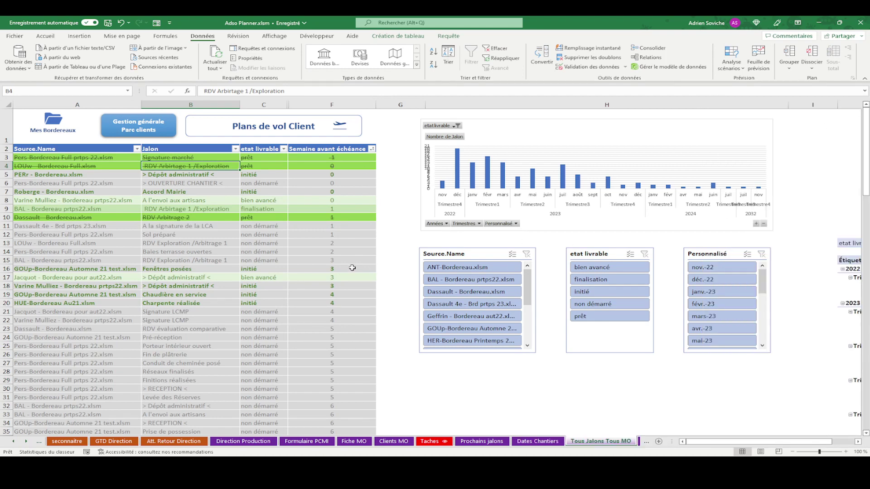
# - Refresh the pivot table that counts milestones by year, quarter and month
pyautogui.keyDown('ctrl'); pyautogui.scroll(-1, 352, 268); pyautogui.keyUp('ctrl')
pyautogui.rightClick(756, 275)
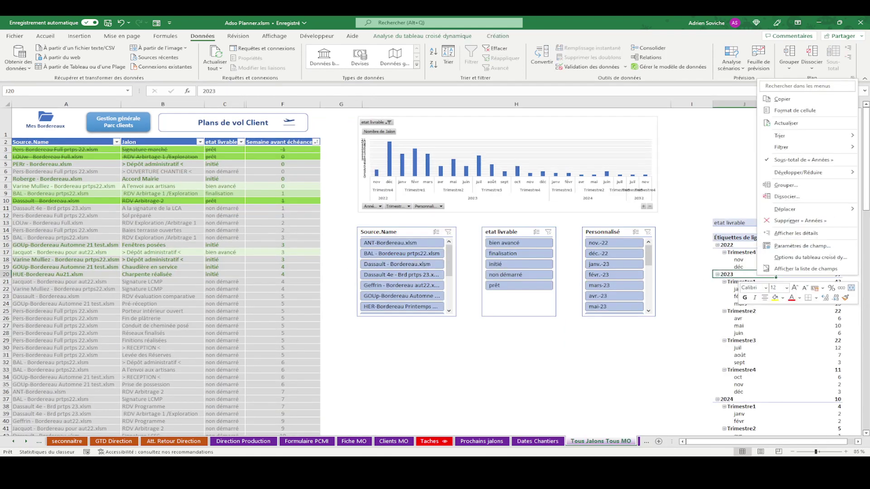
pyautogui.click(785, 123)
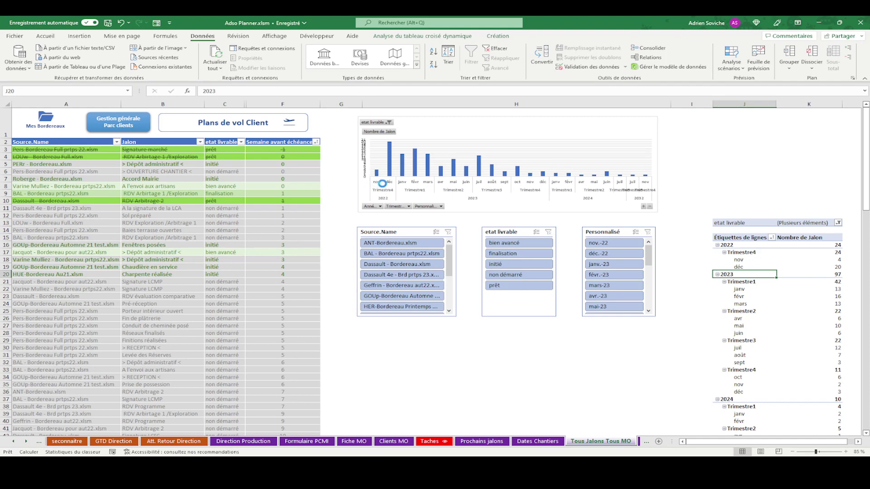
# - Examine the refreshed milestone chart and the unfinished milestones with 0 weeks before their deadline
pyautogui.scroll(2, 374, 178)
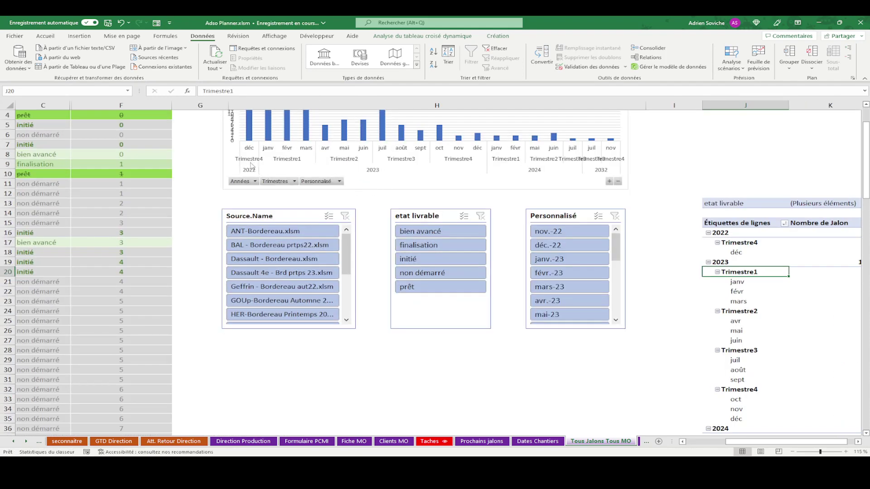
pyautogui.scroll(3, 250, 165)
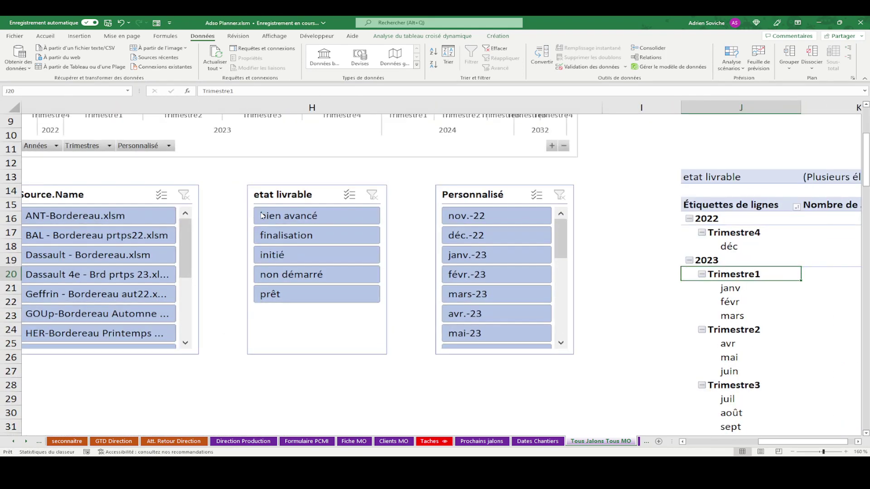
pyautogui.hscroll(-5, 262, 222)
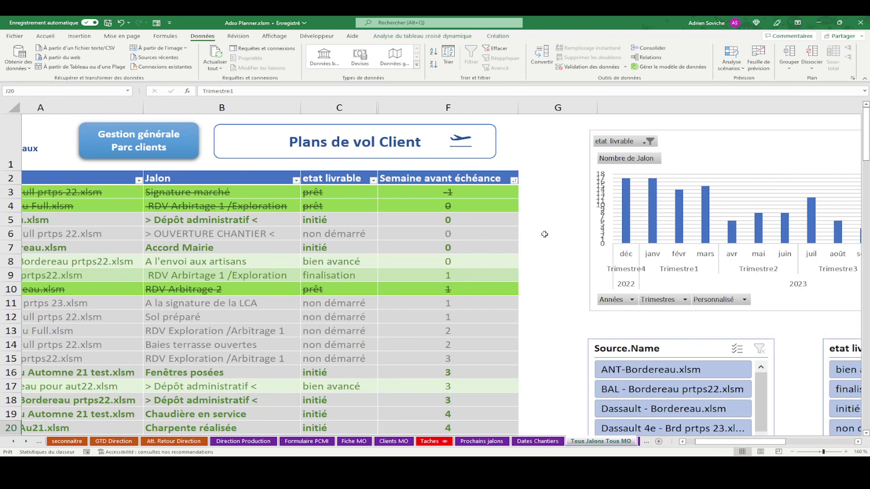
pyautogui.moveTo(453, 221); pyautogui.dragTo(454, 248)
pyautogui.scroll(-2, 514, 267)
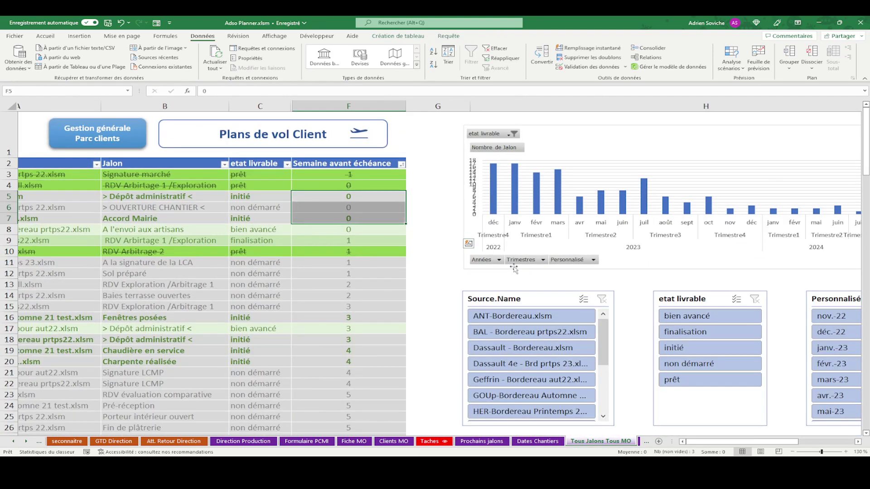
pyautogui.scroll(-2, 514, 269)
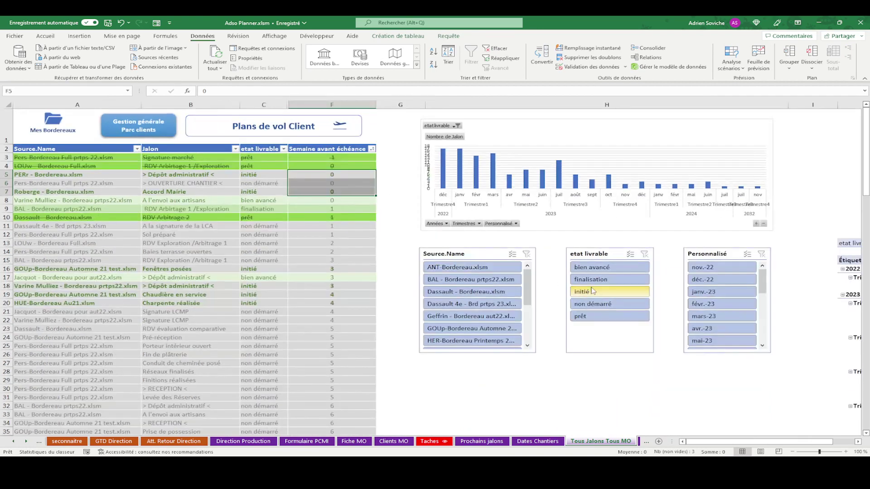
# - Filter the milestone table to nov.-22, keeping the sorting and filtering visible only in the personal view
pyautogui.click(808, 277)
pyautogui.click(720, 271)
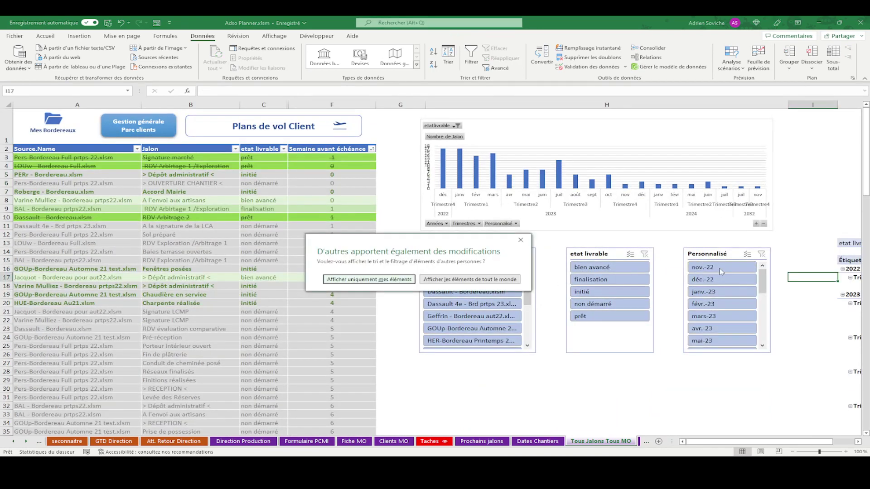
pyautogui.click(389, 280)
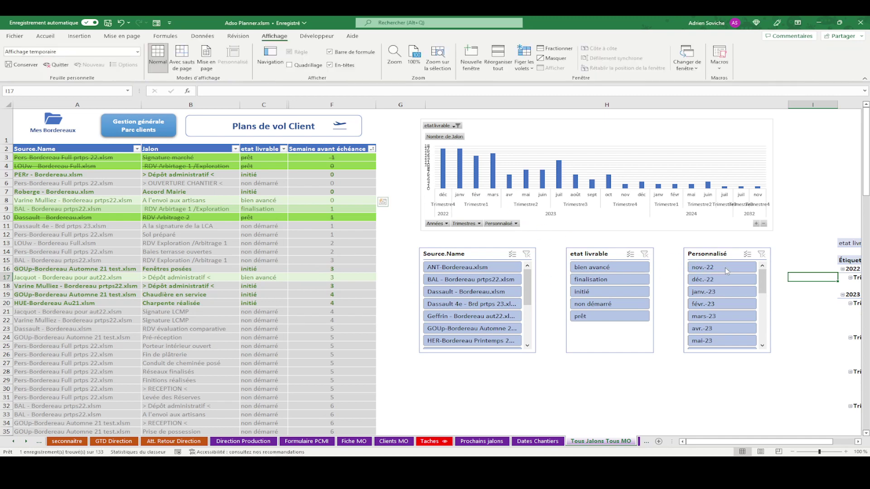
pyautogui.click(741, 274)
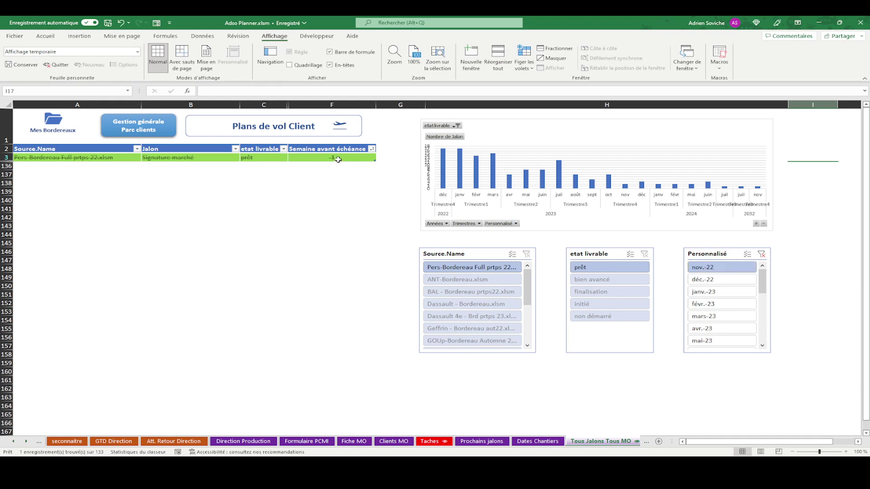
# - Switch the milestone month filter to déc.-22 and go through the listed source workbooks
pyautogui.click(724, 280)
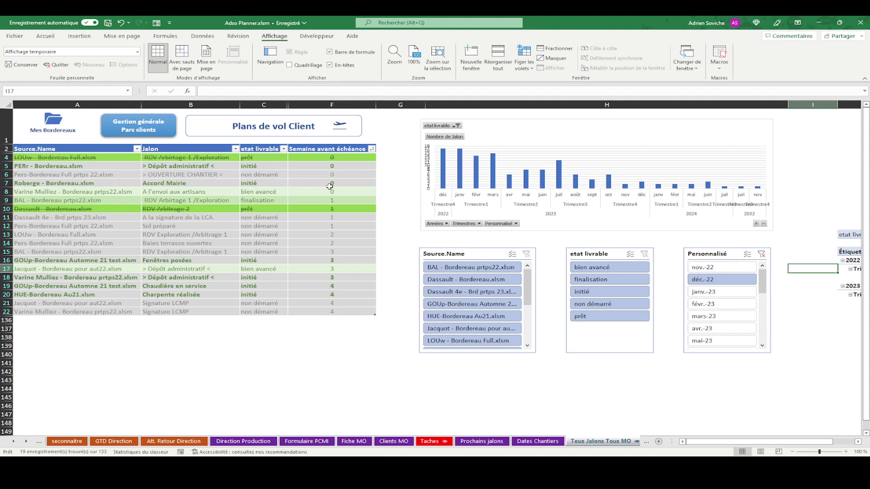
pyautogui.moveTo(102, 311); pyautogui.dragTo(98, 159)
pyautogui.click(106, 224)
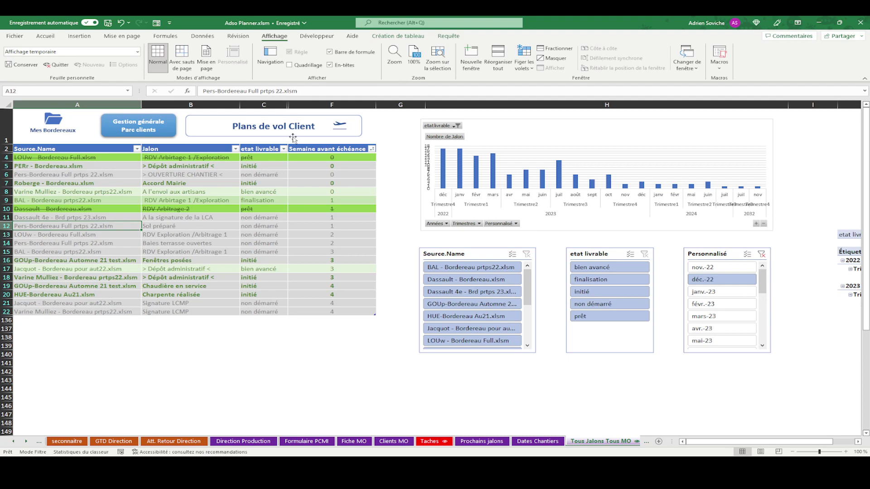
# - Enlarge the milestone count chart downward to just above the slicers
pyautogui.click(562, 230)
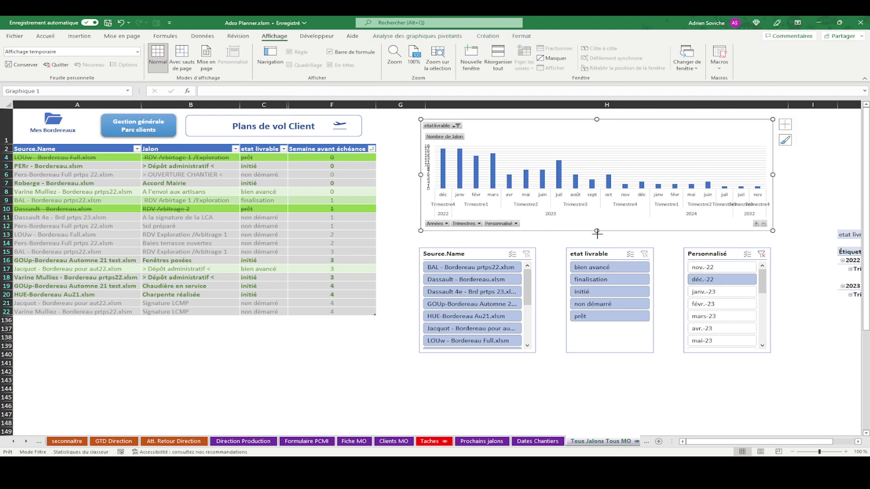
pyautogui.moveTo(595, 232); pyautogui.dragTo(597, 246)
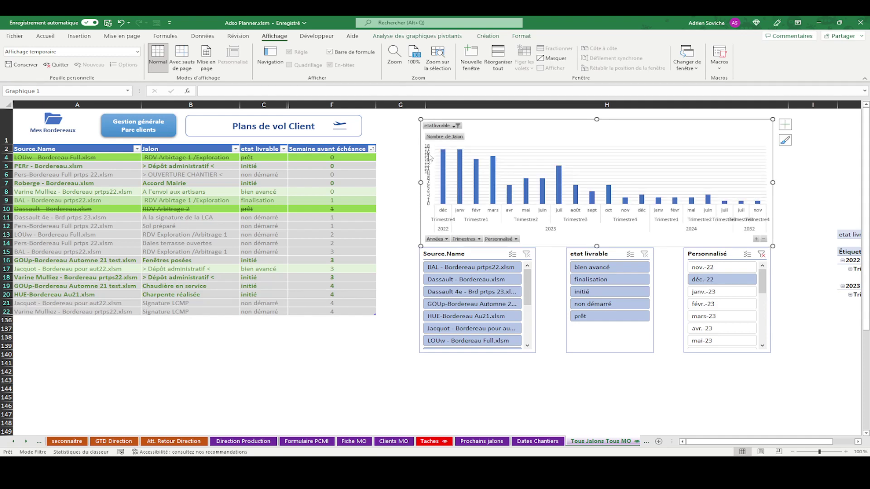
pyautogui.rightClick(429, 157)
pyautogui.press('Escape')
pyautogui.press('Escape')
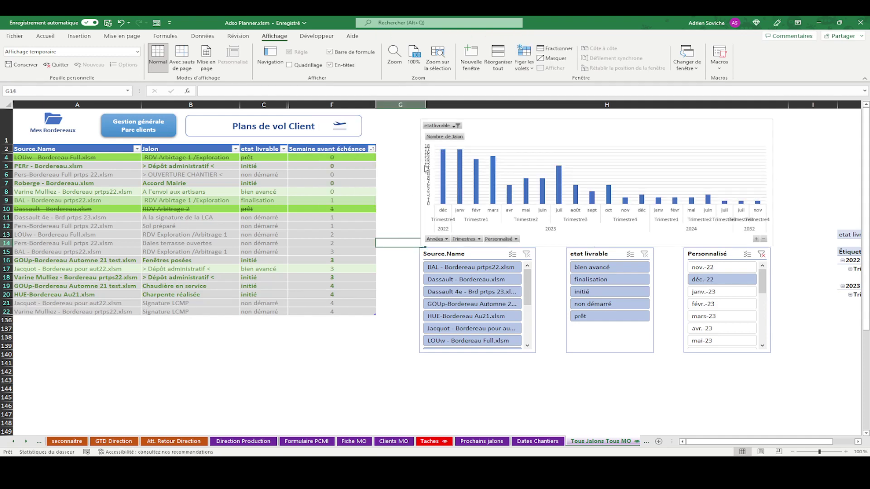
# - Review the déc.-22 milestones up close, including the A l'envoi aux artisans milestone marked bien avancé
pyautogui.keyDown('ctrl'); pyautogui.scroll(3, 426, 169); pyautogui.keyUp('ctrl')
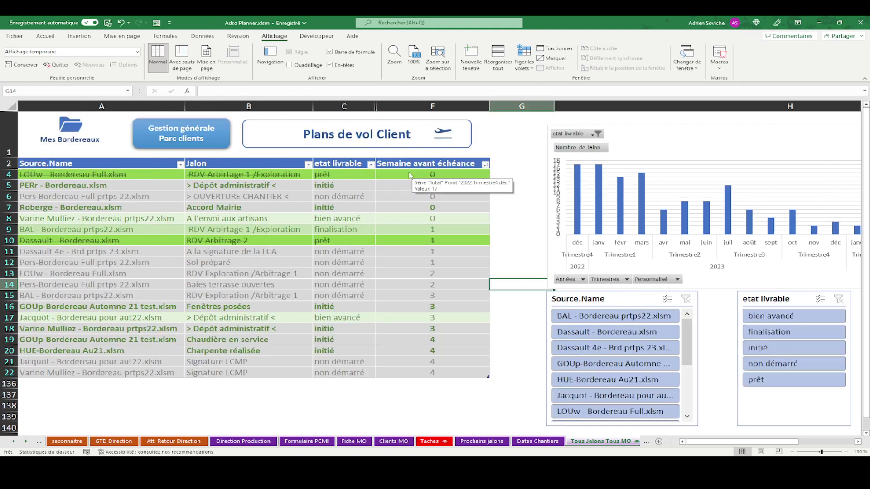
pyautogui.click(100, 221)
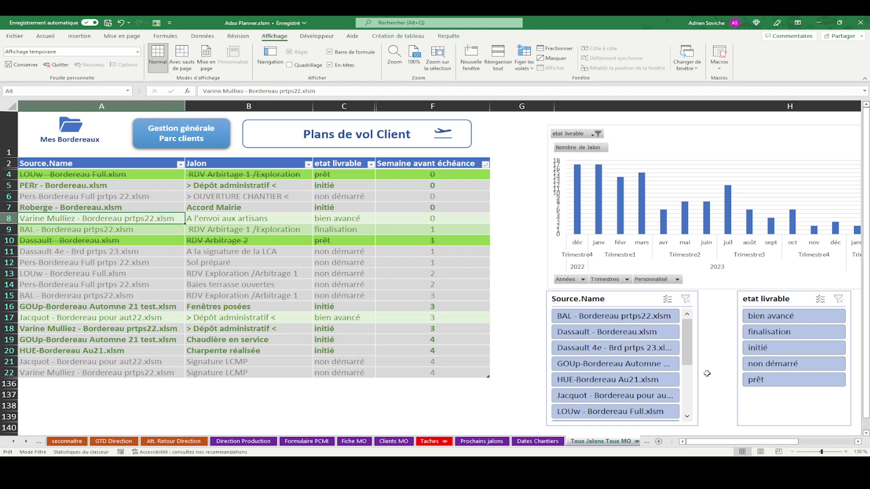
pyautogui.scroll(-1, 494, 372)
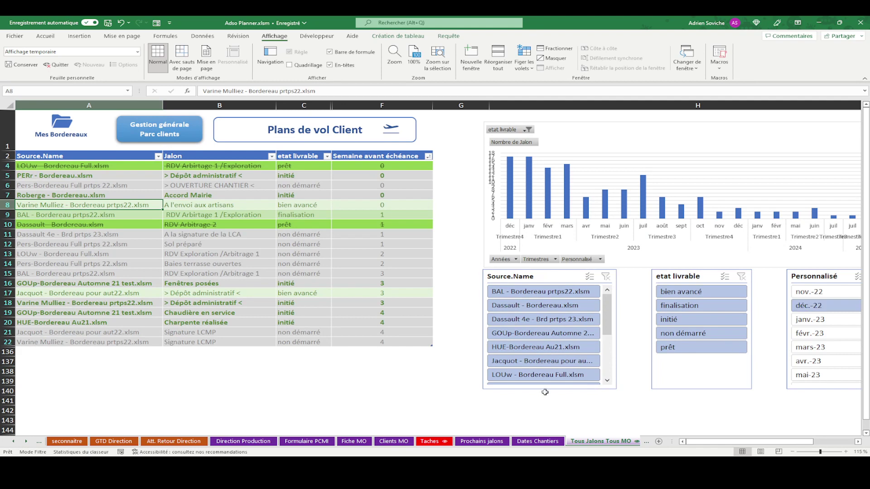
# - Make the Source.Name slicer taller and look through its list of client workbooks
pyautogui.click(550, 389)
pyautogui.moveTo(551, 392); pyautogui.dragTo(552, 428)
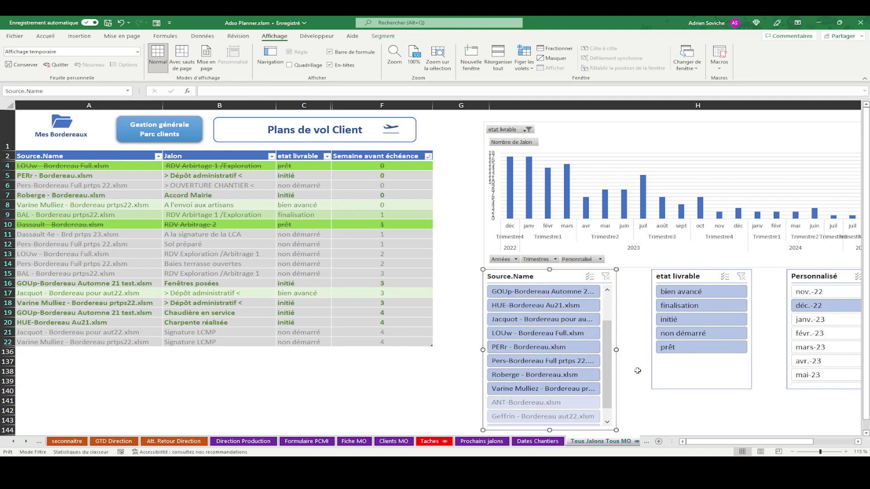
pyautogui.scroll(3, 607, 362)
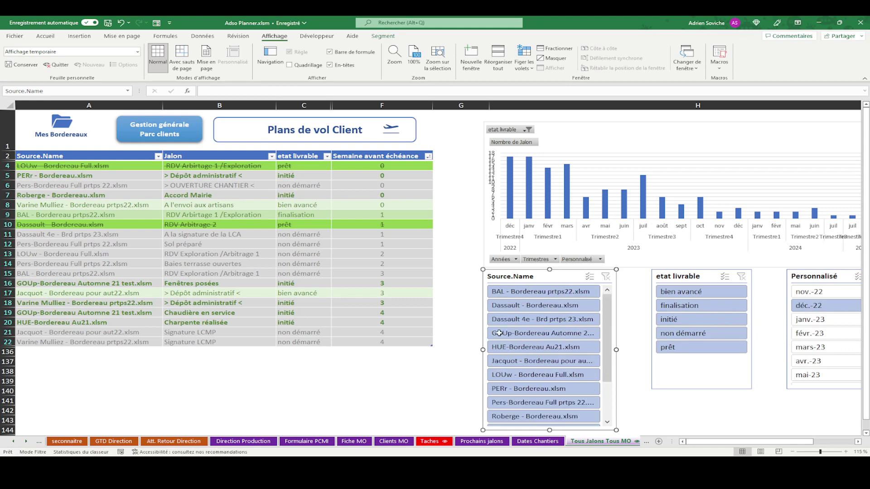
pyautogui.scroll(-1, 499, 333)
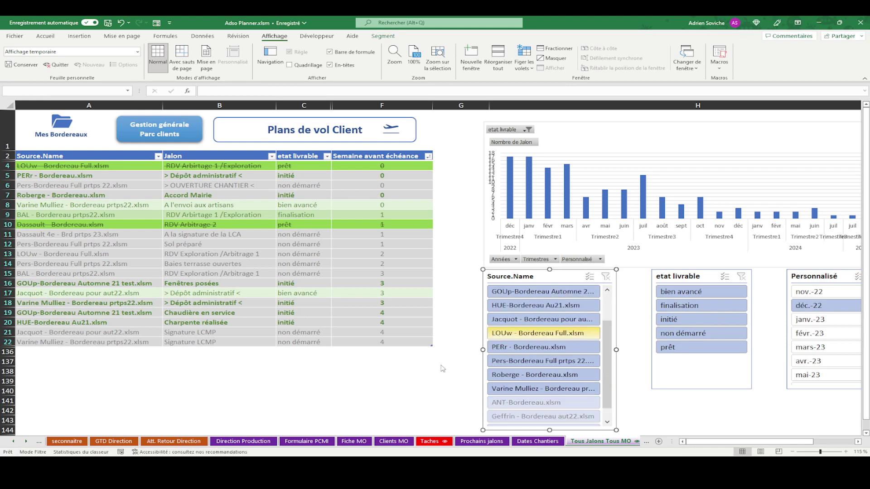
pyautogui.press('Escape')
# - Clear the month filter and look through the complete list of workbooks in the Source.Name slicer
pyautogui.scroll(-1, 441, 370)
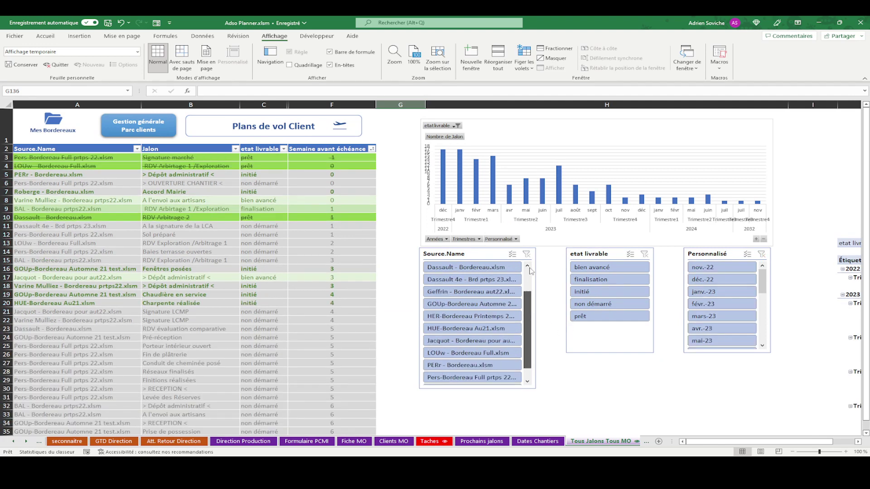
pyautogui.scroll(1, 530, 290)
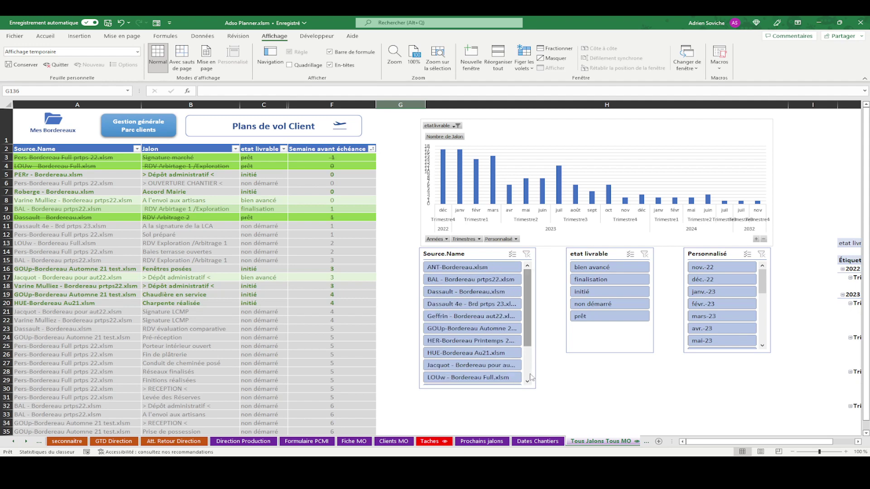
pyautogui.scroll(-2, 532, 386)
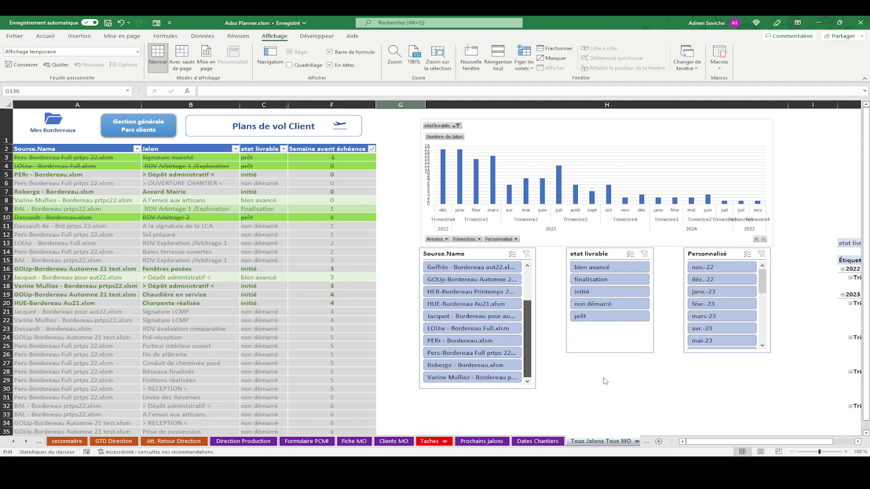
# - Filter the milestones to déc.-22 again and check the Source.Name list for workbooks with and without milestones that month
pyautogui.click(720, 279)
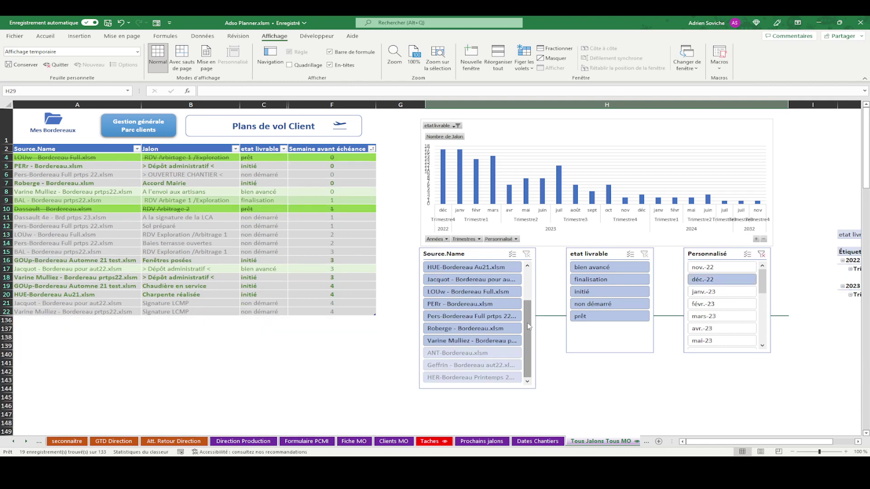
pyautogui.click(471, 365)
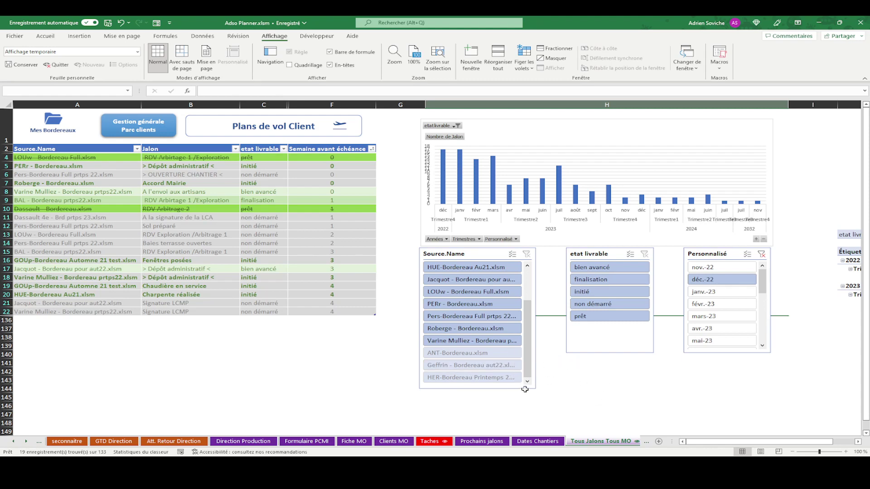
pyautogui.scroll(1, 530, 318)
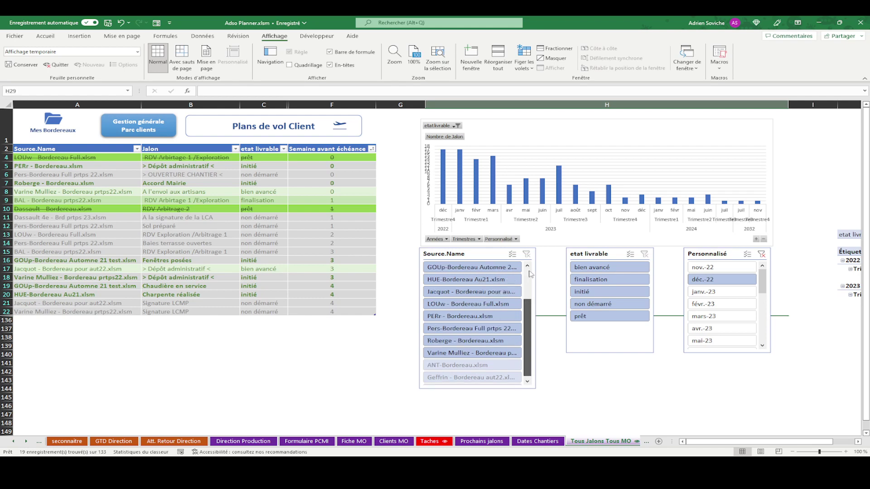
pyautogui.scroll(3, 471, 363)
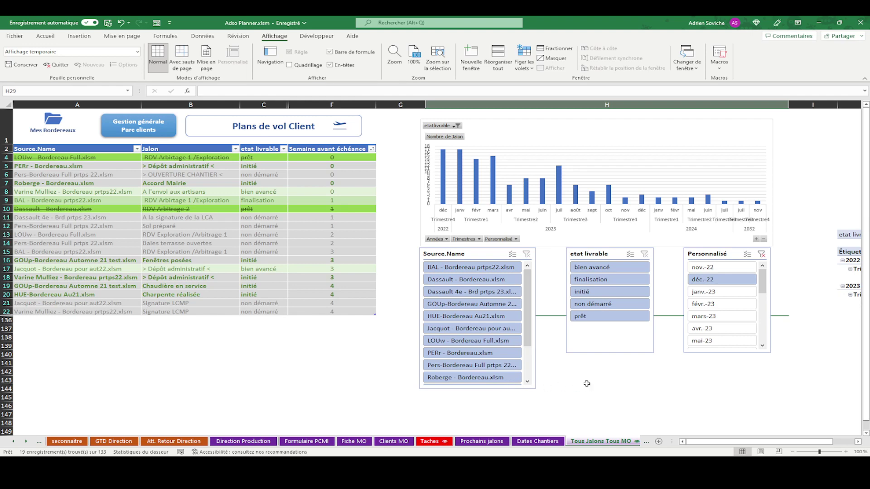
pyautogui.moveTo(528, 336); pyautogui.dragTo(532, 368)
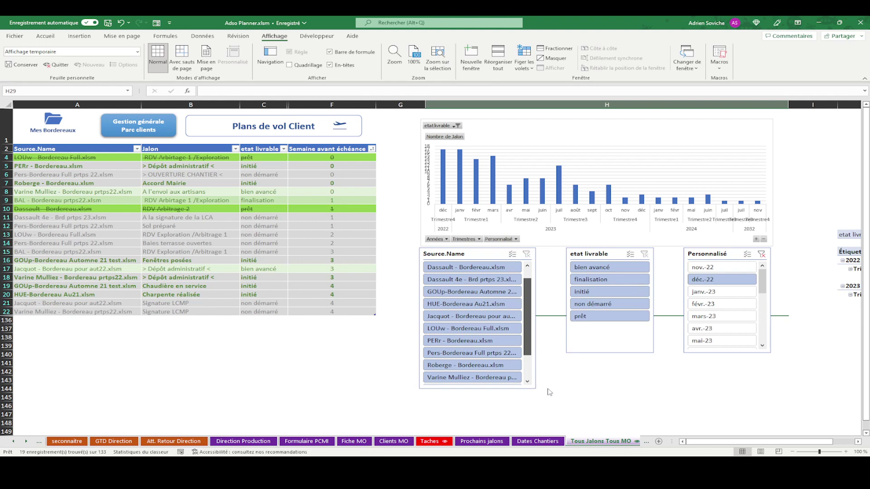
pyautogui.scroll(-3, 550, 392)
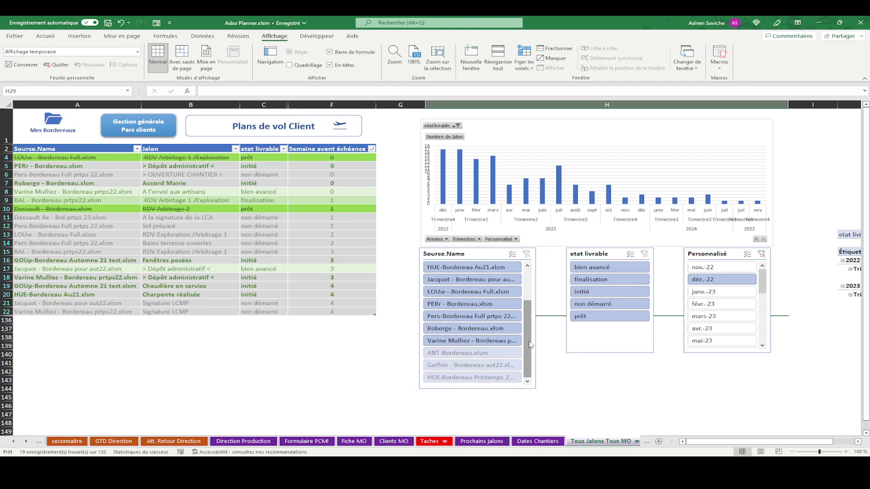
pyautogui.scroll(2, 528, 349)
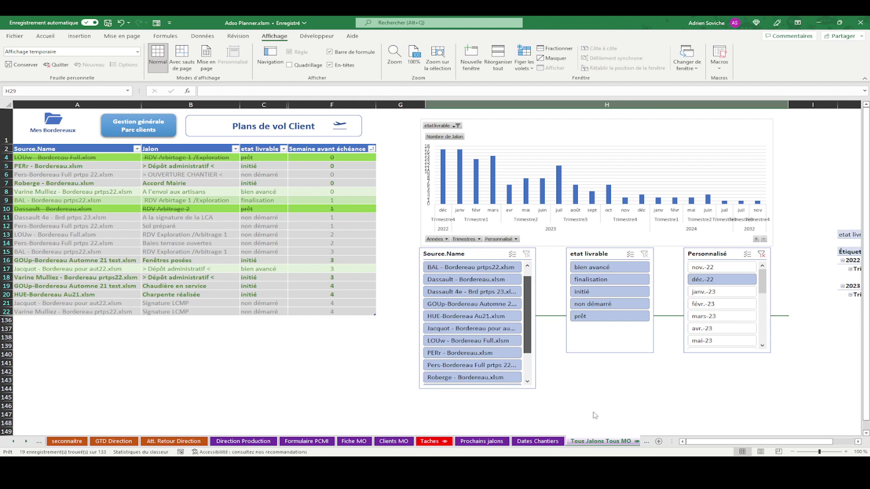
pyautogui.click(591, 389)
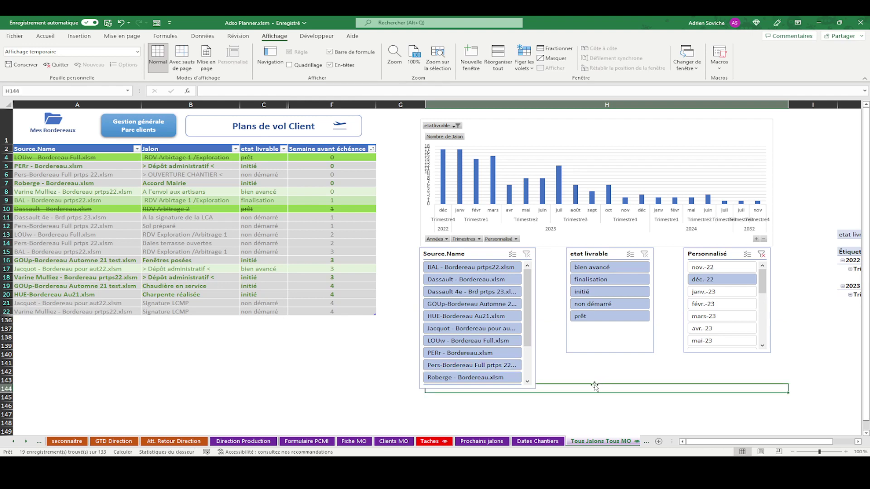
pyautogui.click(588, 404)
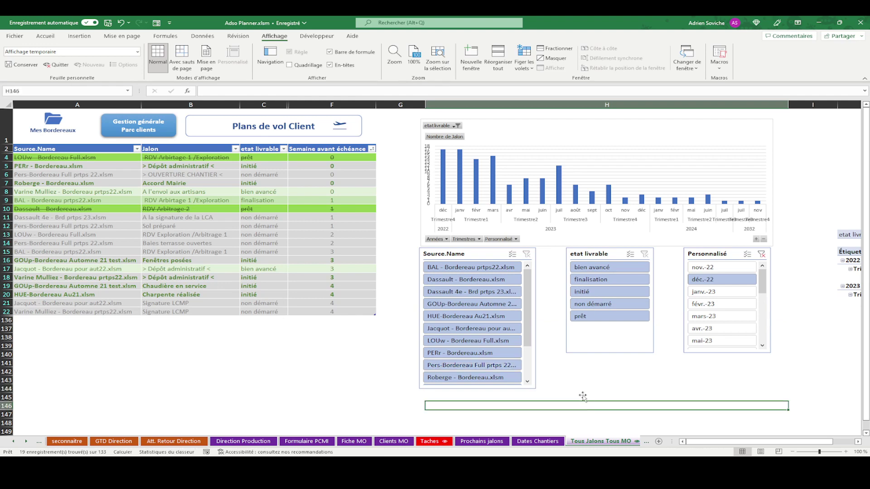